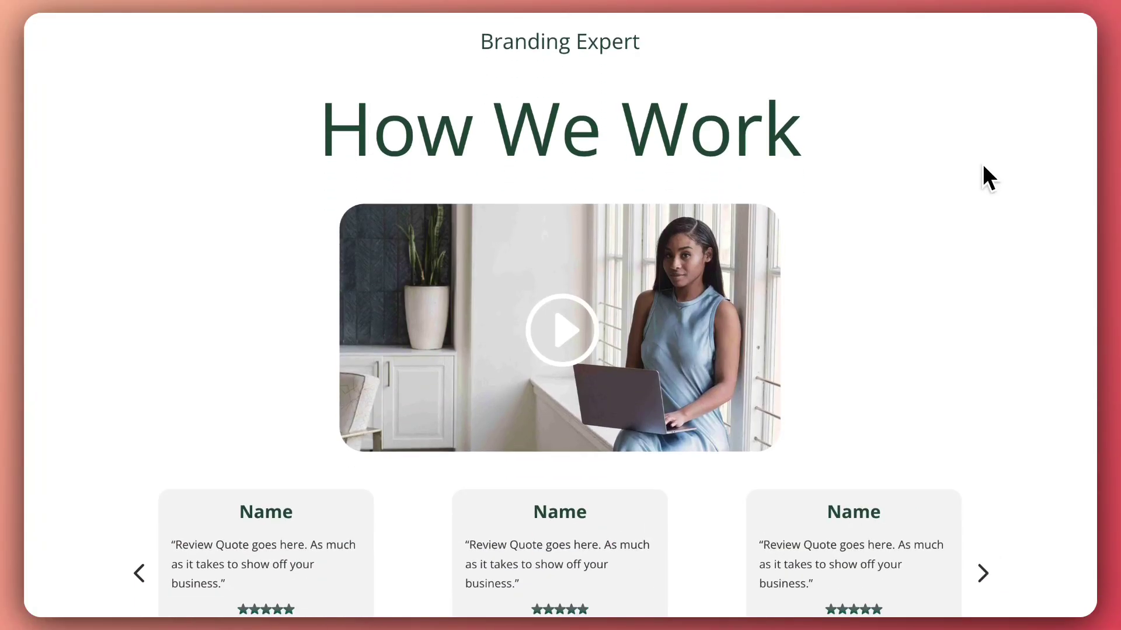
pyautogui.scroll(-2, 983, 172)
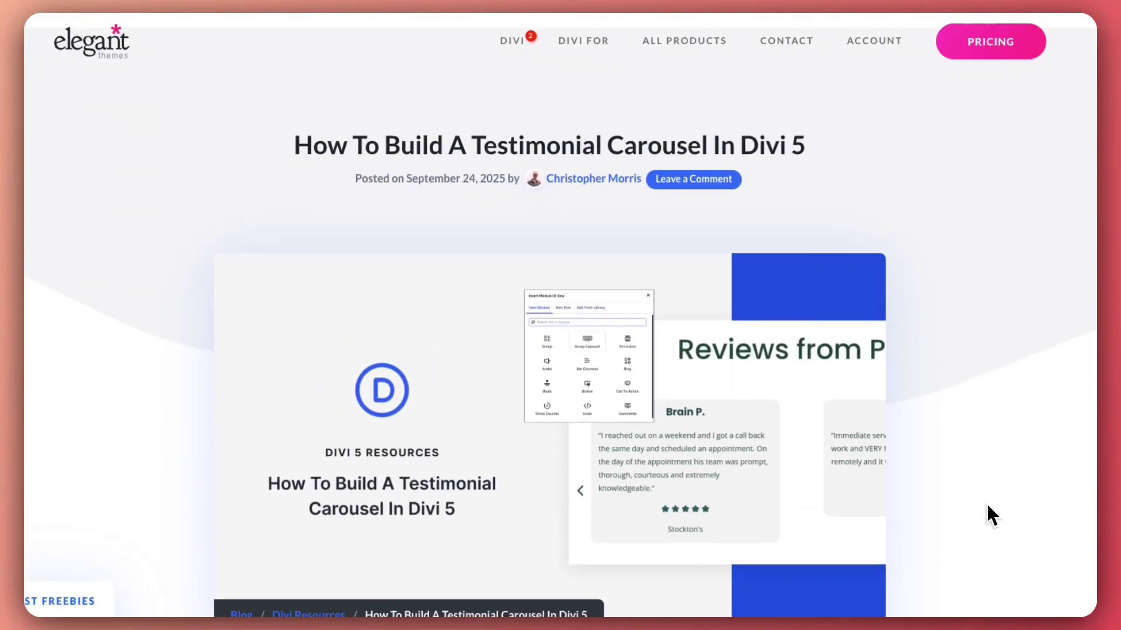
# - Scroll the Testimonial Carousel article down to its Table Of Contents
pyautogui.scroll(-2, 985, 502)
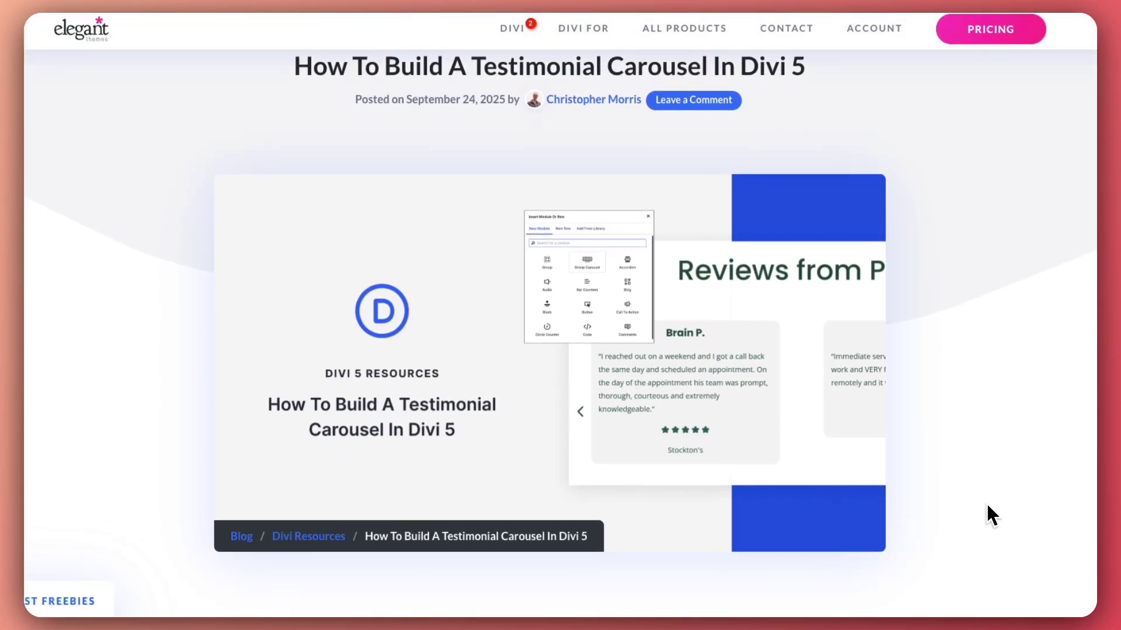
pyautogui.scroll(-2, 987, 505)
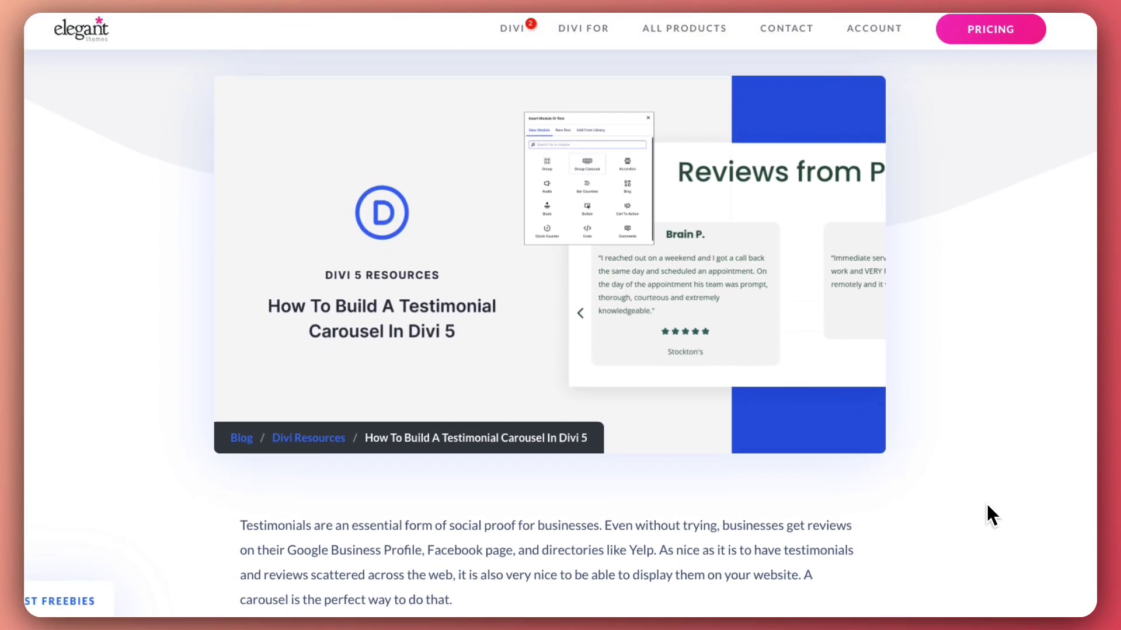
pyautogui.scroll(-3, 987, 505)
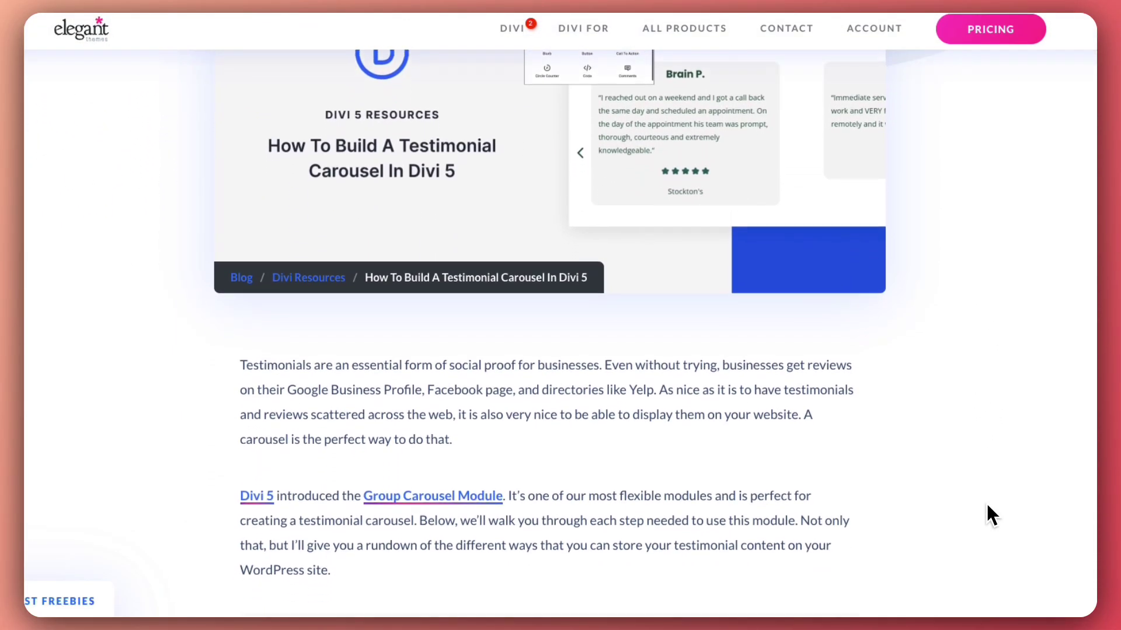
pyautogui.scroll(-4, 987, 515)
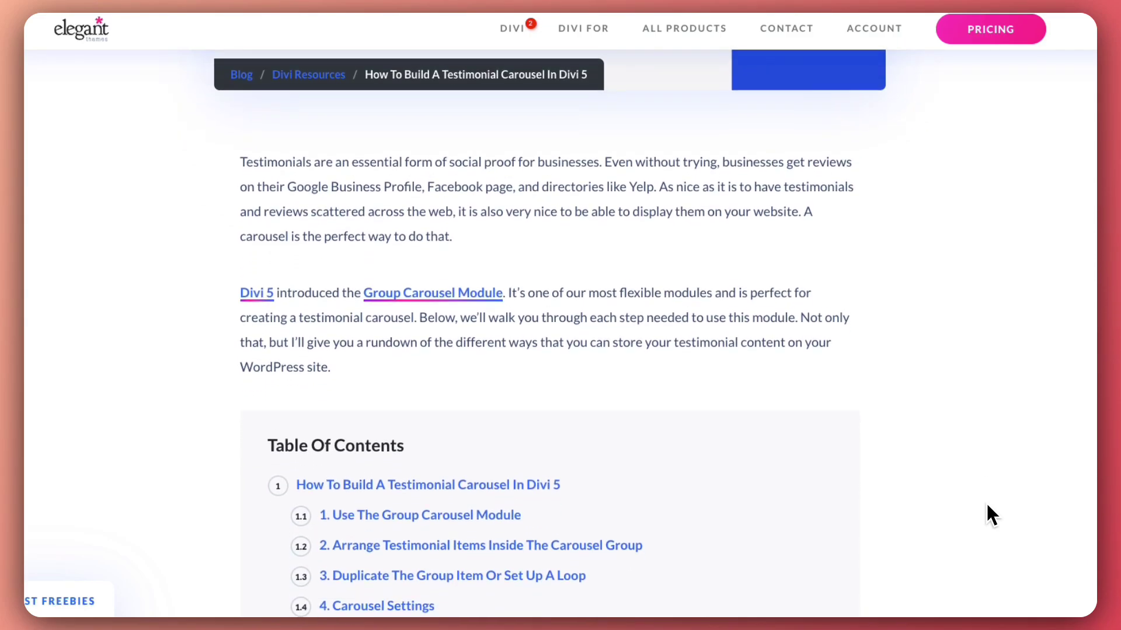
pyautogui.scroll(-4, 987, 505)
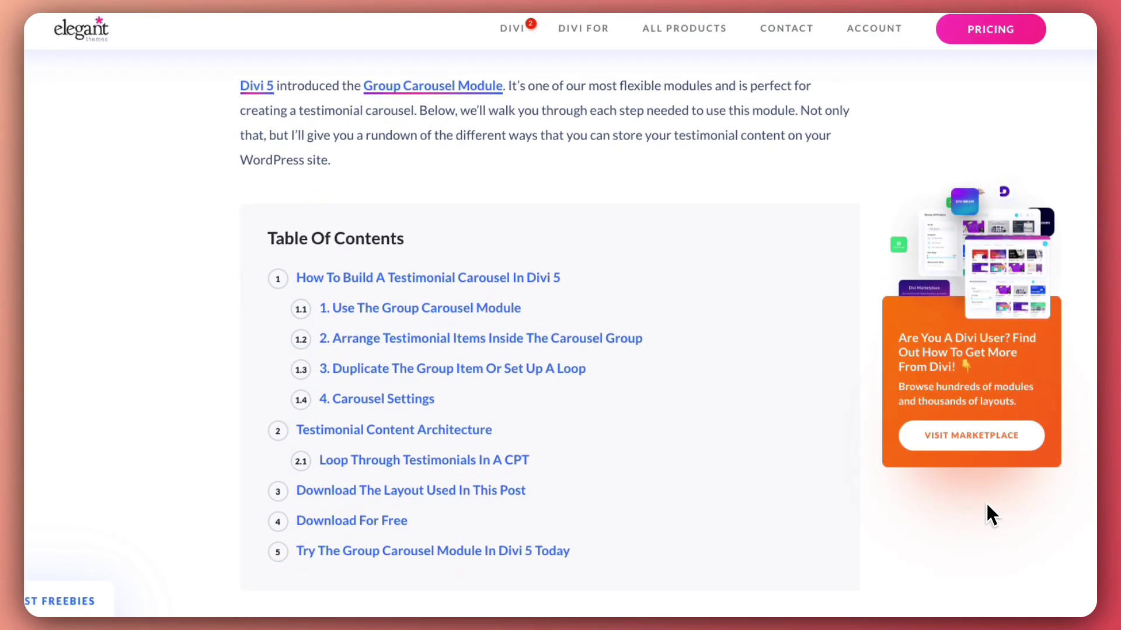
pyautogui.scroll(-2, 986, 514)
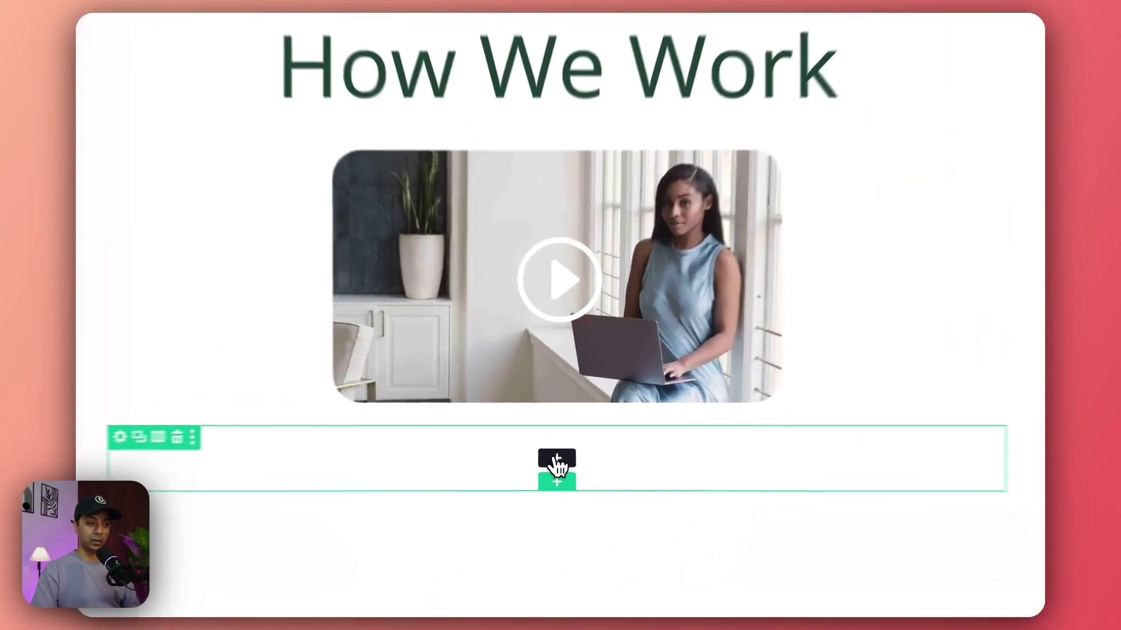
# - Insert a Group Carousel into the empty row below the video and select its Carousel Slide layer
pyautogui.click(544, 432)
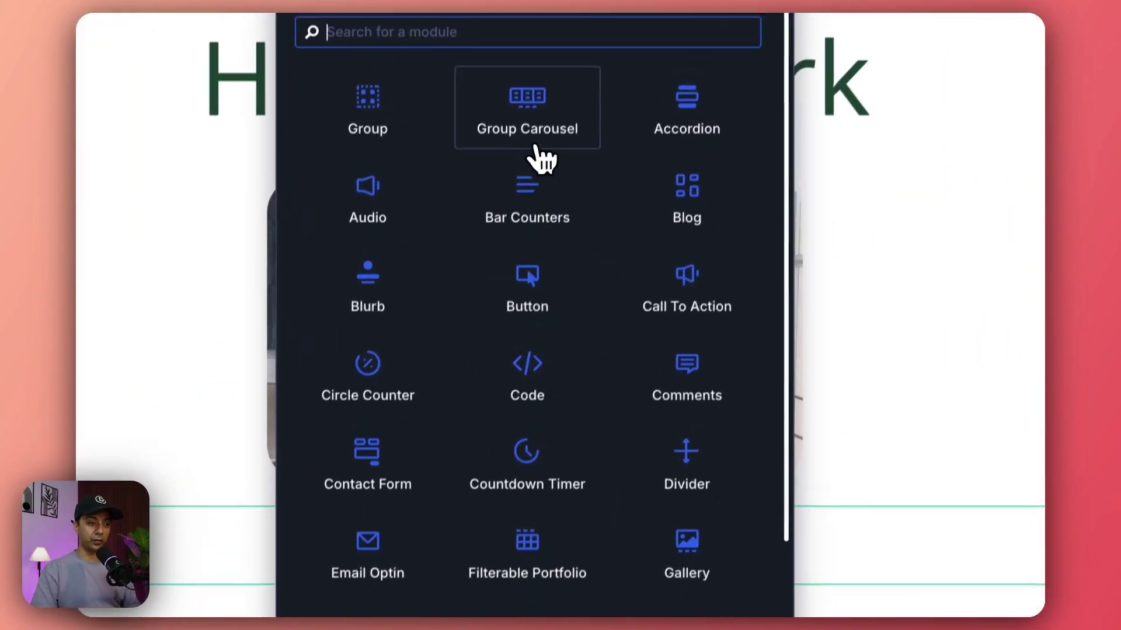
pyautogui.click(584, 141)
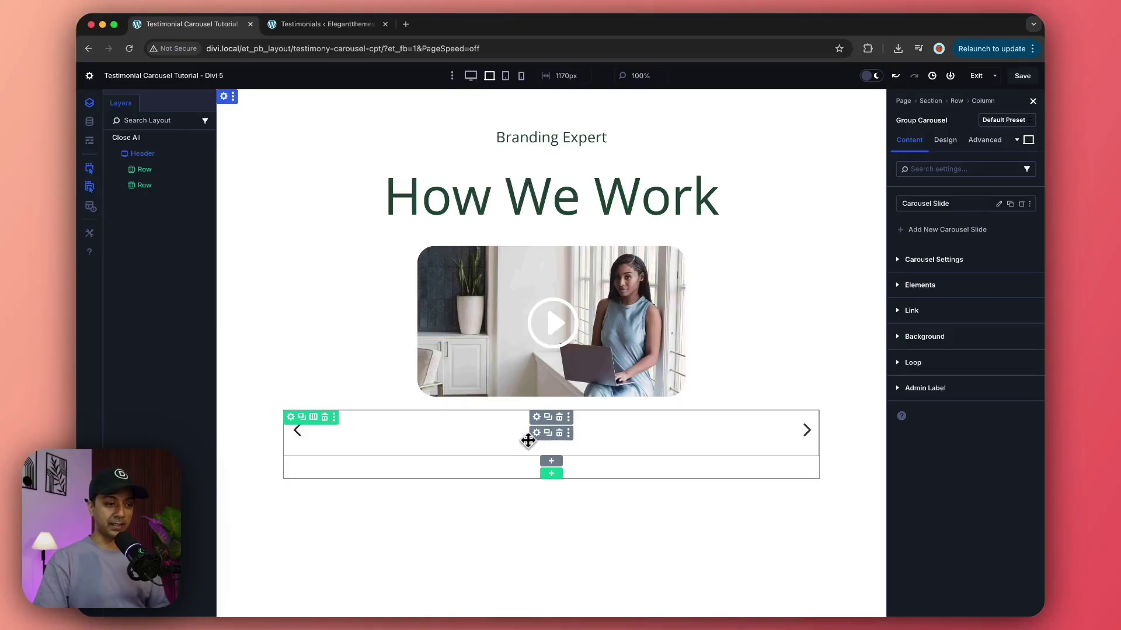
pyautogui.click(526, 441)
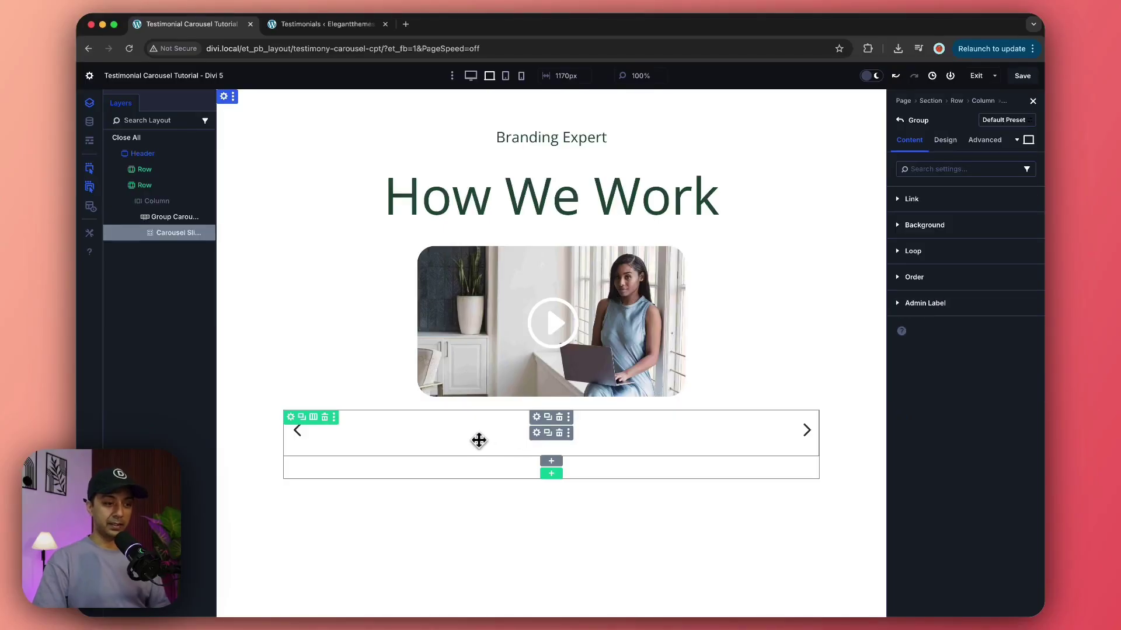
pyautogui.doubleClick(161, 217)
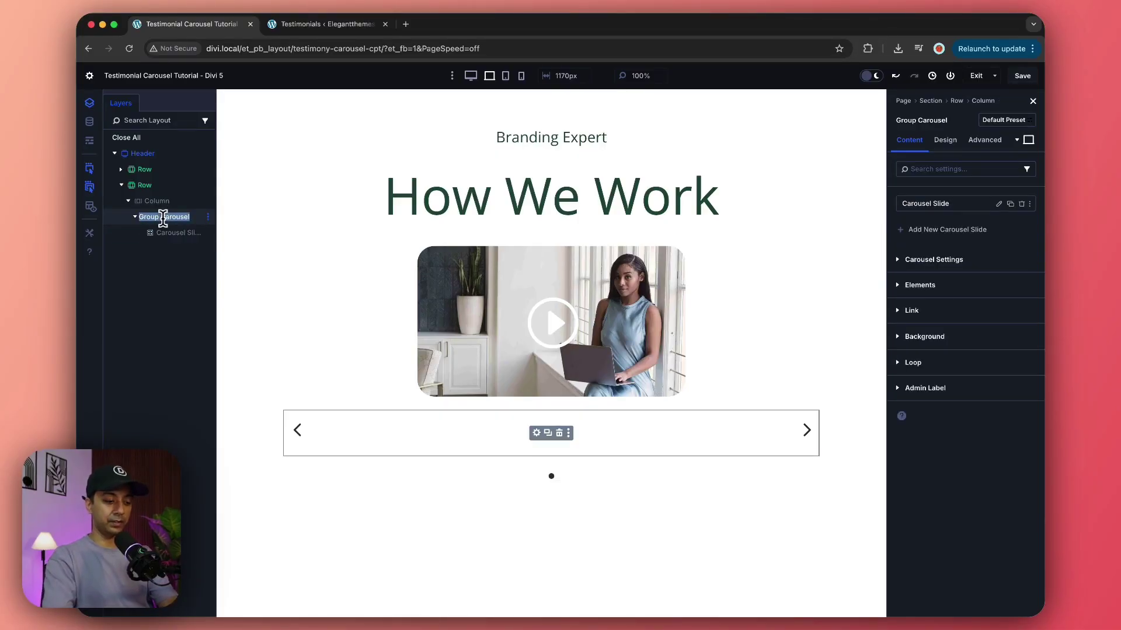
pyautogui.click(168, 232)
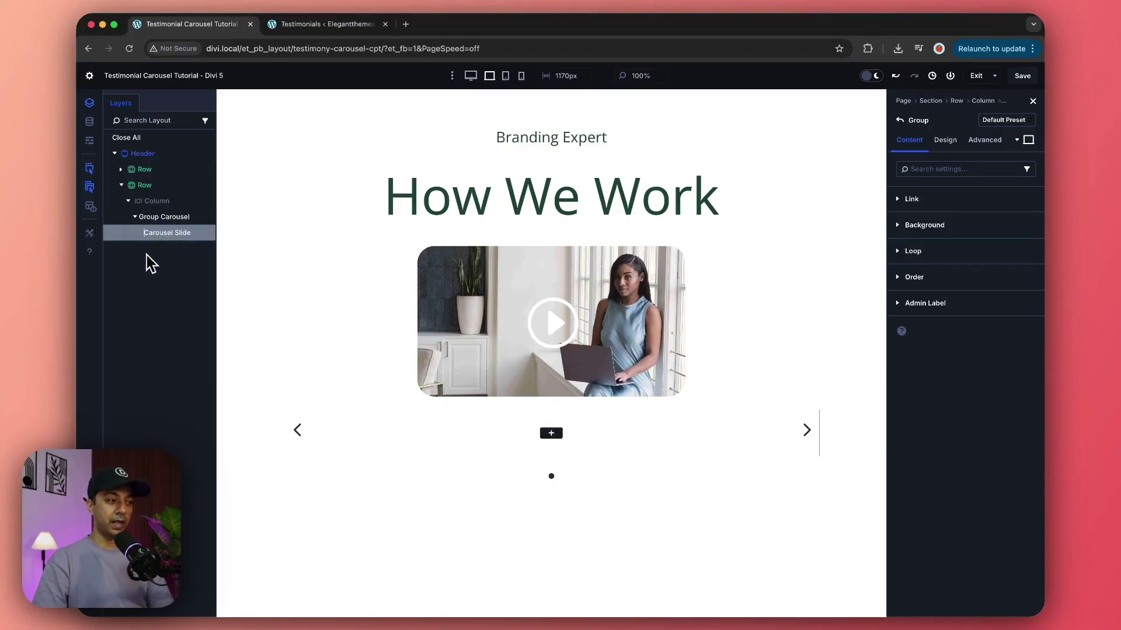
pyautogui.click(194, 268)
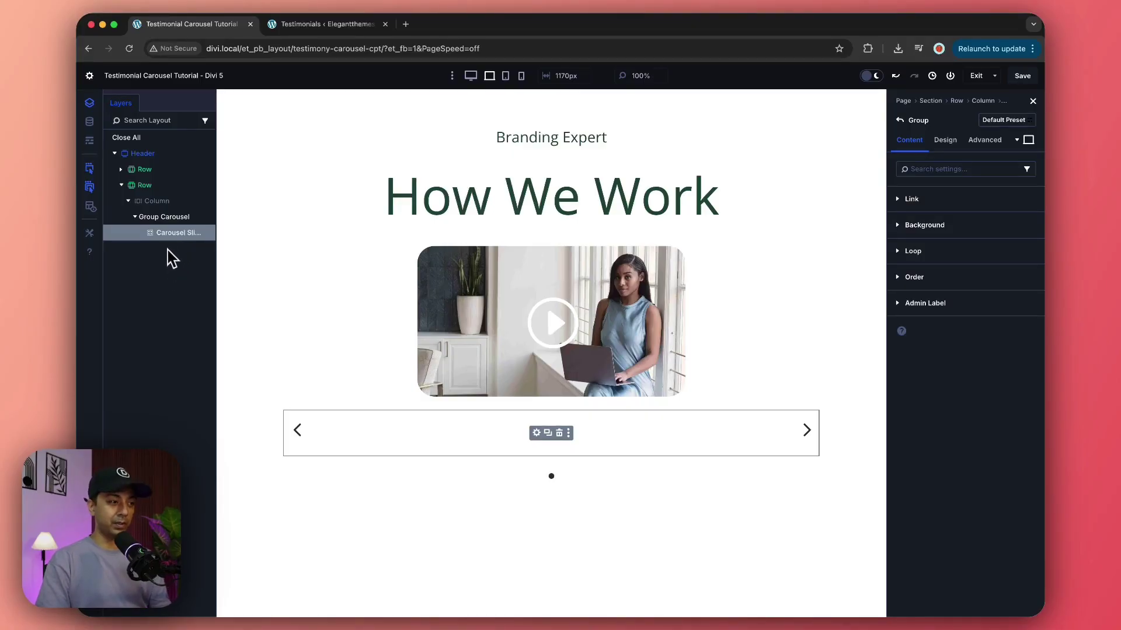
# - Add a Heading module inside the Carousel Slide
pyautogui.doubleClick(169, 233)
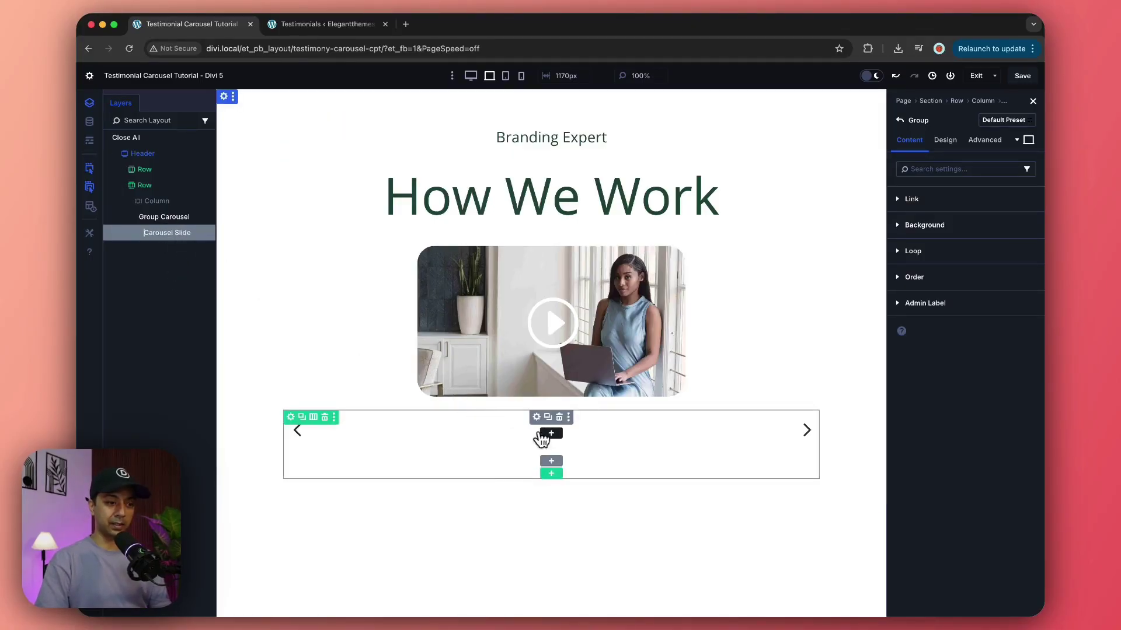
pyautogui.click(541, 435)
pyautogui.write('head')
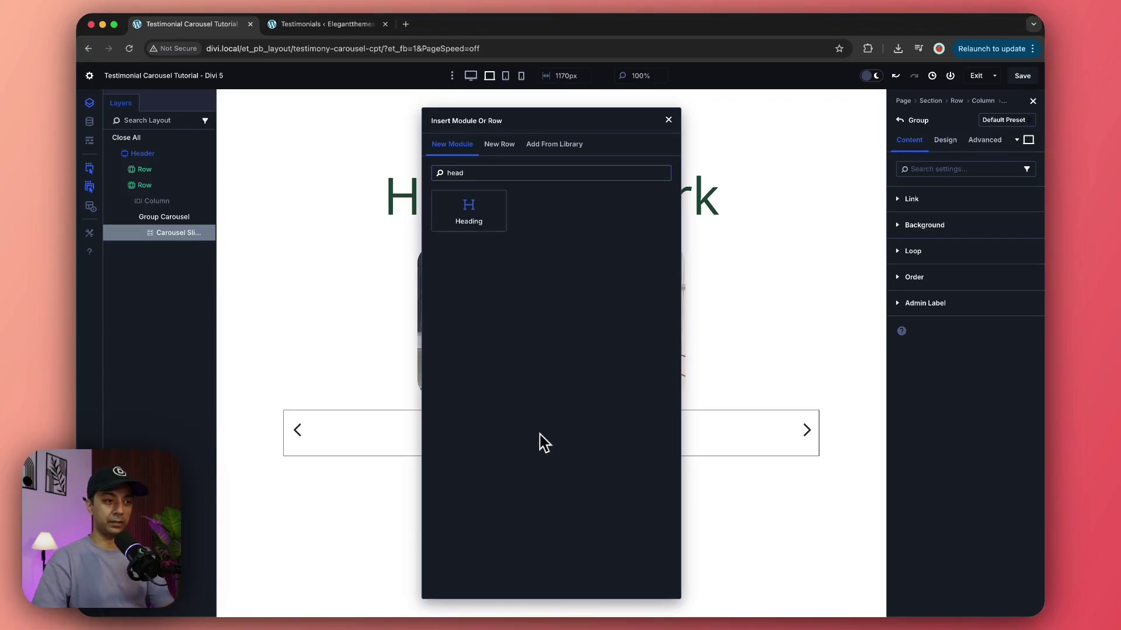
pyautogui.click(468, 212)
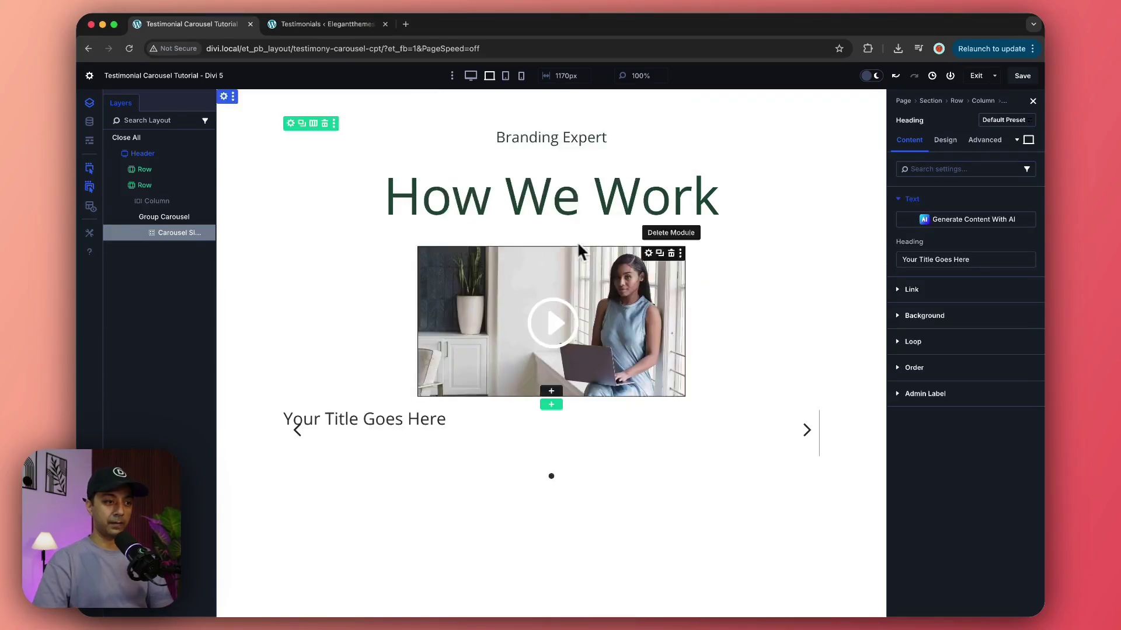
# - Add a Text module directly below the heading
pyautogui.rightClick(432, 418)
pyautogui.moveTo(513, 211)
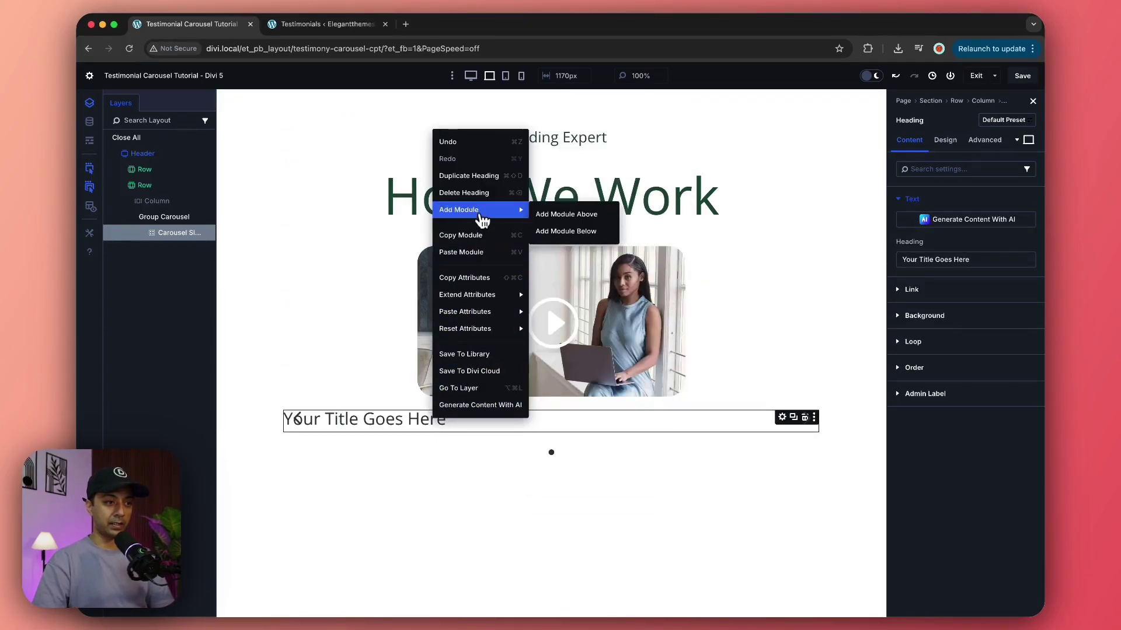
pyautogui.click(553, 231)
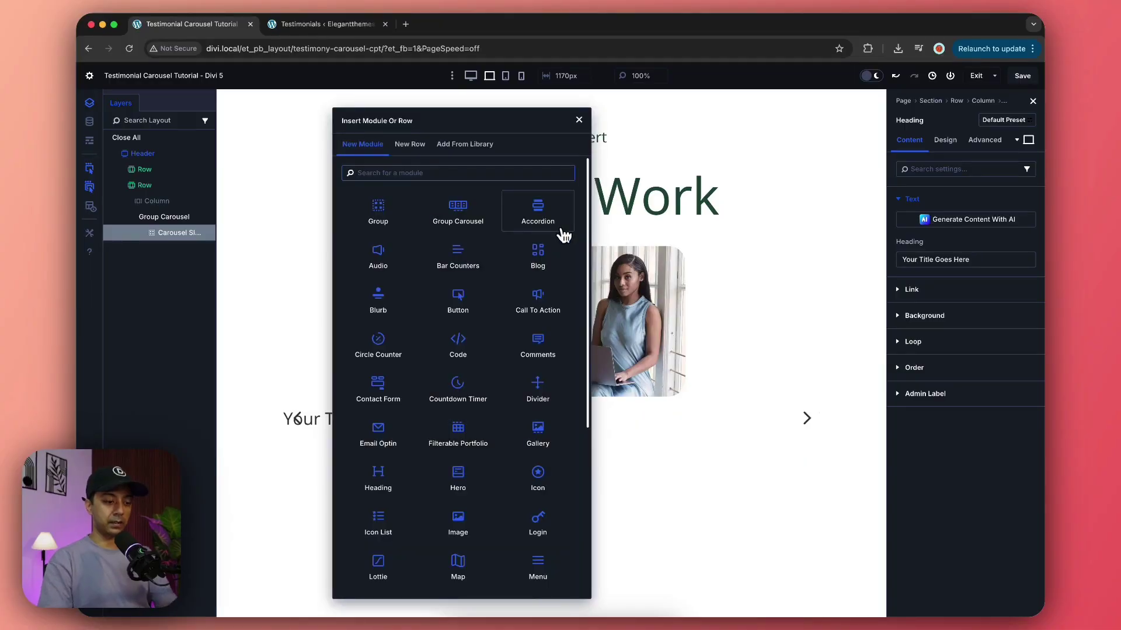
pyautogui.write('te')
pyautogui.click(547, 250)
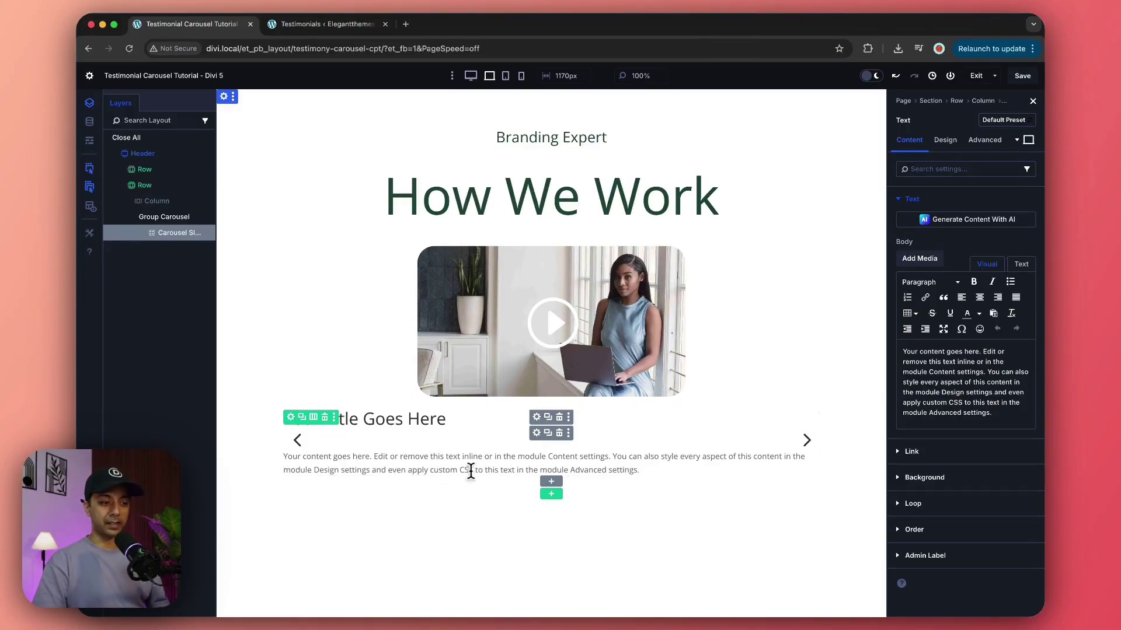
pyautogui.click(708, 493)
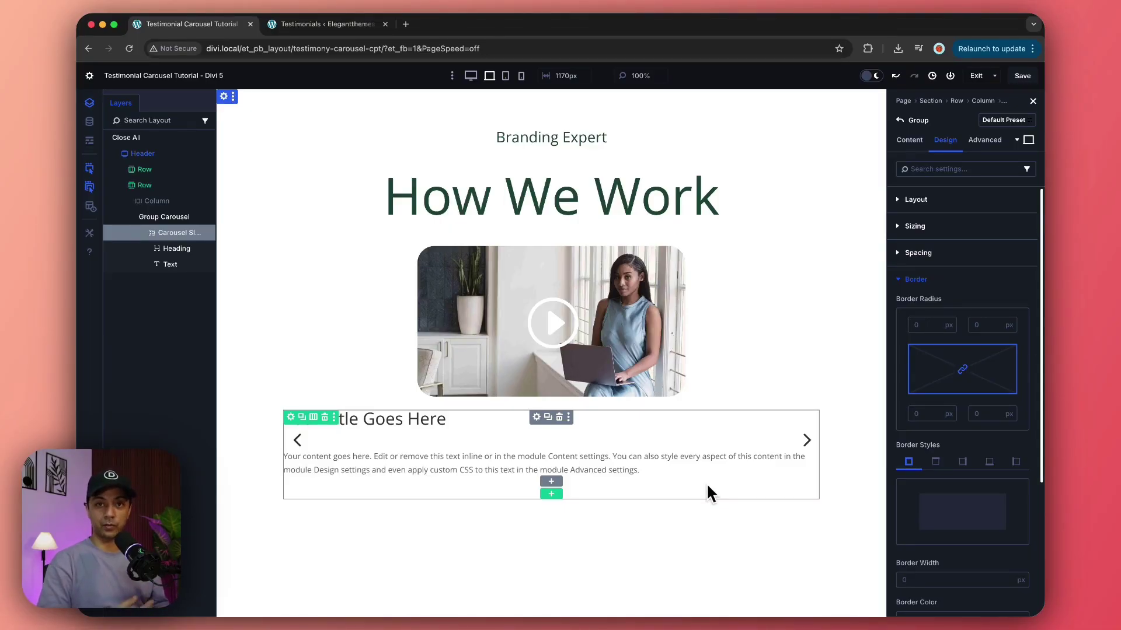
# - Set the Carousel Slide's background colour to pale green F4FFDE
pyautogui.click(153, 233)
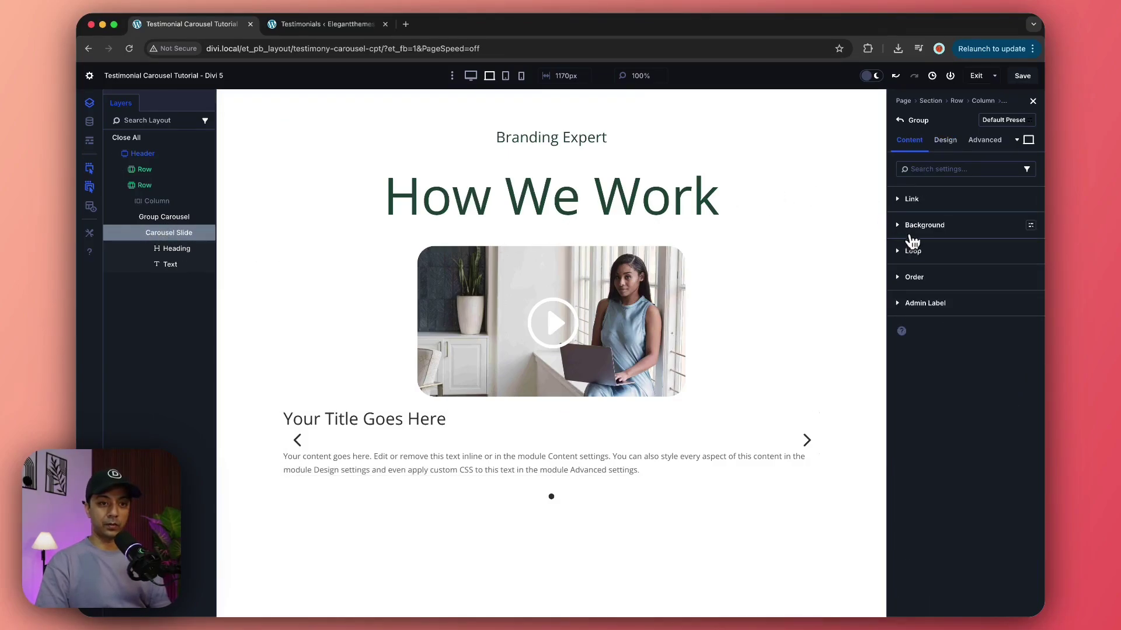
pyautogui.click(904, 232)
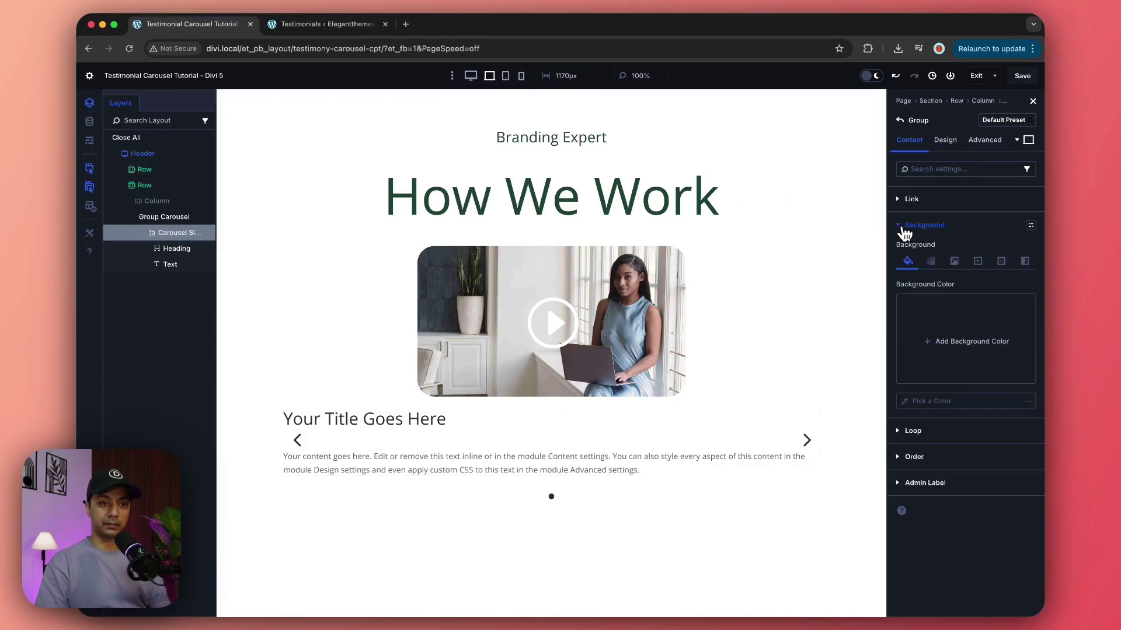
pyautogui.click(960, 350)
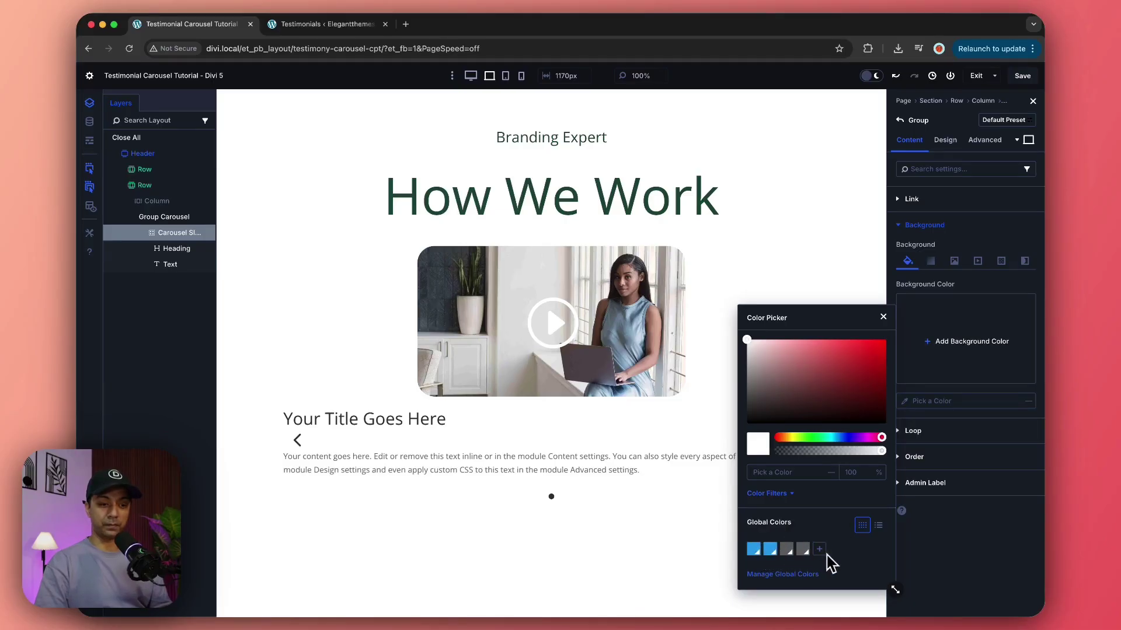
pyautogui.click(800, 438)
pyautogui.moveTo(801, 402); pyautogui.dragTo(765, 339)
pyautogui.click(934, 503)
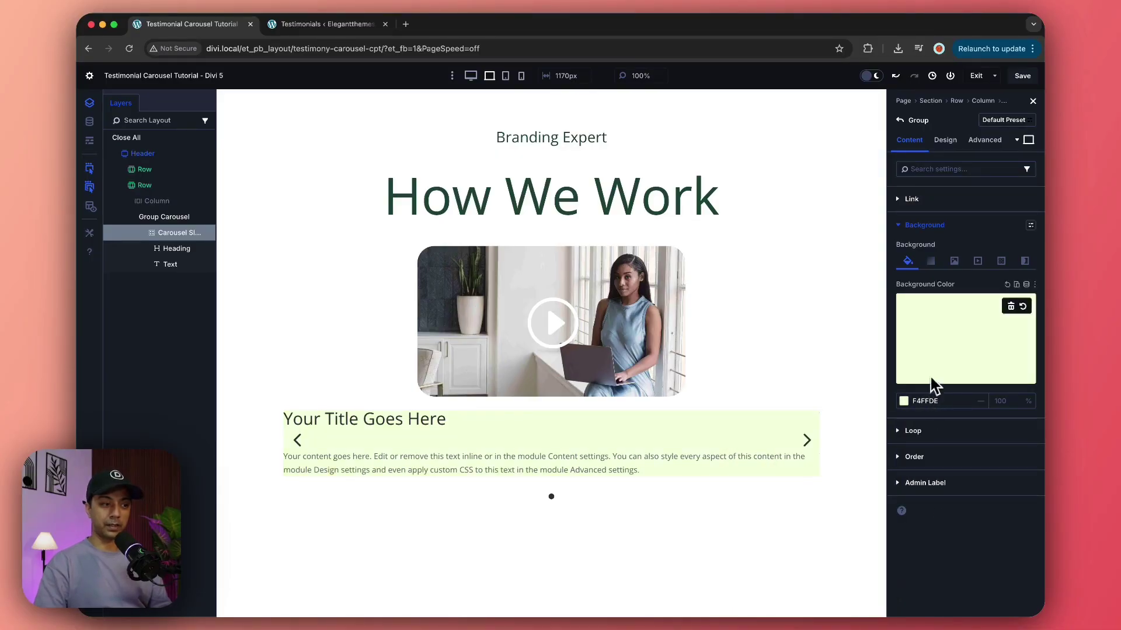
# - Round the slide's corners with a 15 border radius
pyautogui.click(948, 144)
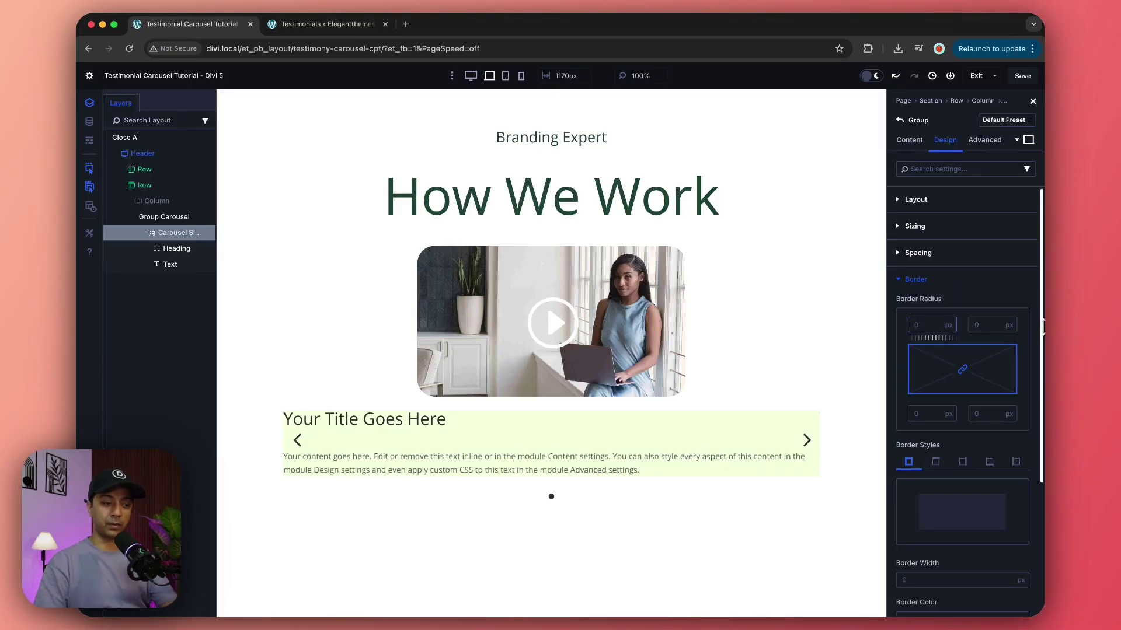
pyautogui.click(929, 325)
pyautogui.write('15')
pyautogui.click(986, 325)
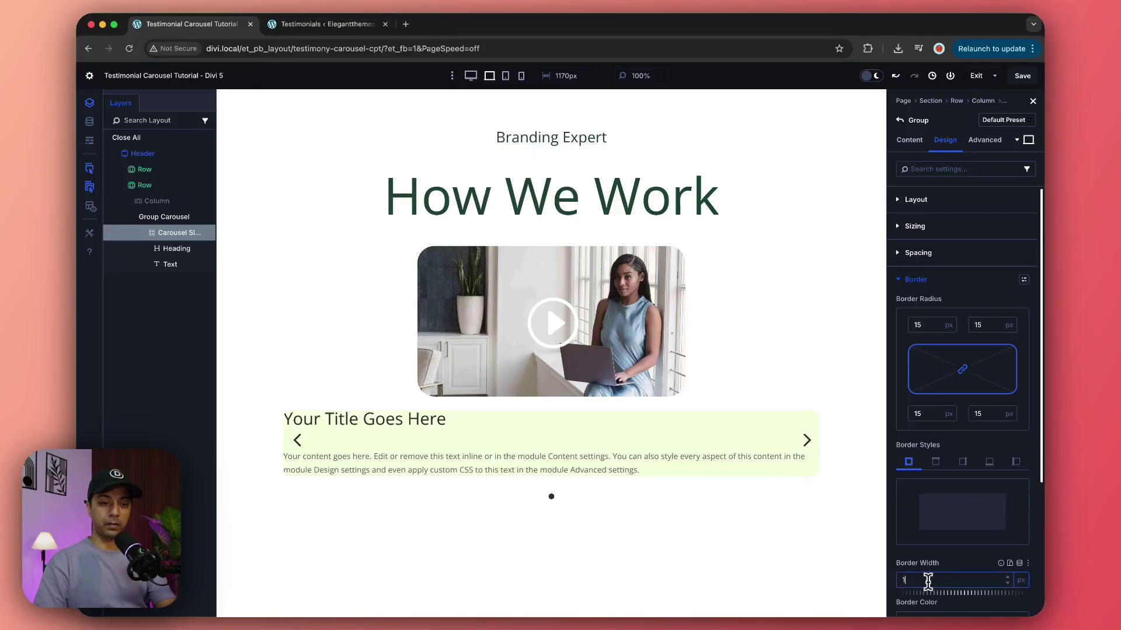
# - Make the slide's border colour vivid green 18BA08
pyautogui.scroll(-4, 928, 580)
pyautogui.click(905, 491)
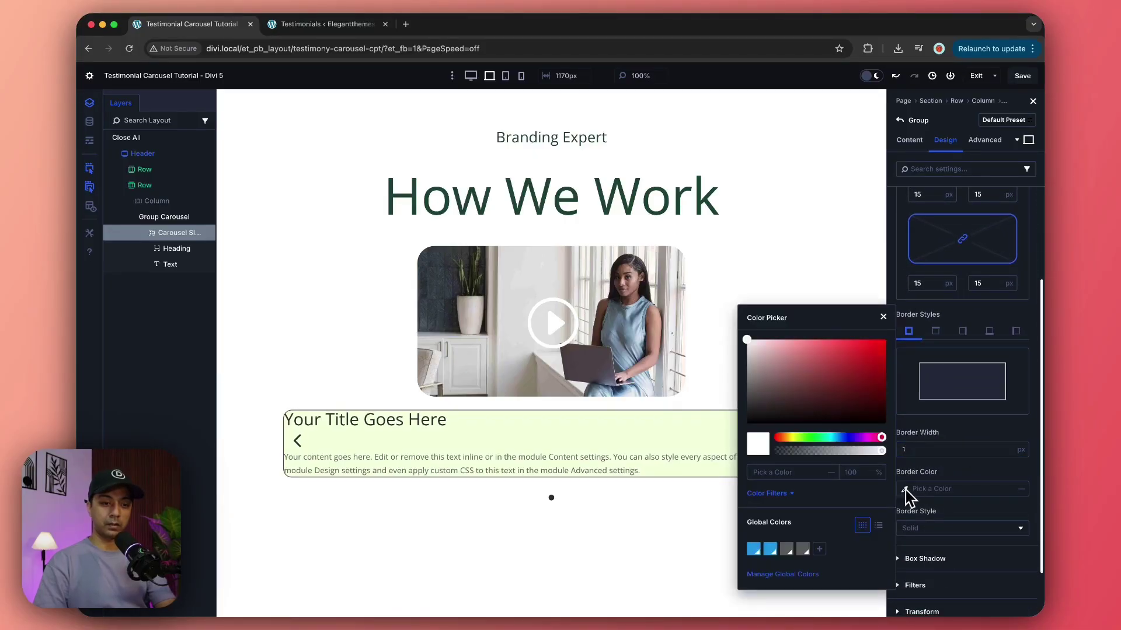
pyautogui.click(811, 437)
pyautogui.moveTo(849, 376); pyautogui.dragTo(892, 377)
pyautogui.click(962, 476)
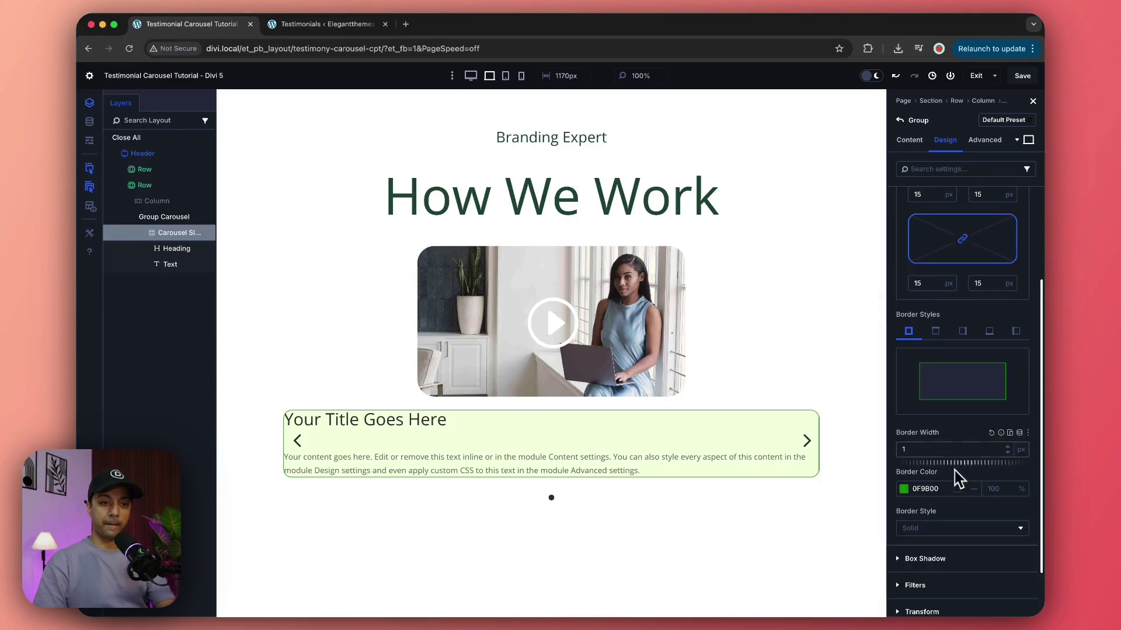
# - Link the slide's margin and padding sides in top/bottom and left/right pairs
pyautogui.scroll(5, 971, 452)
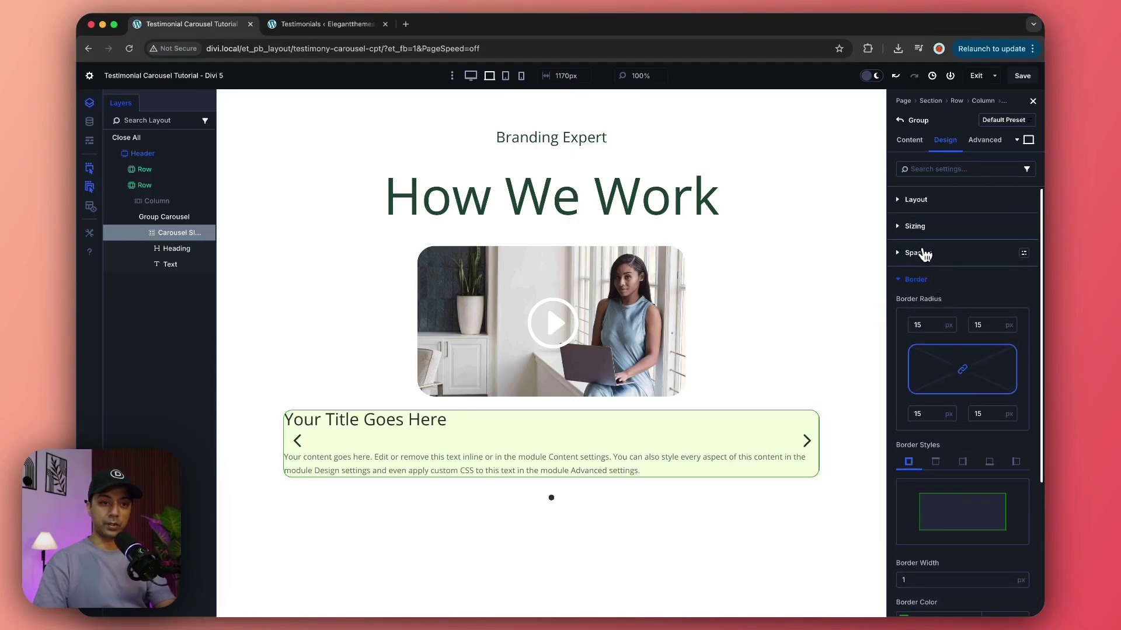
pyautogui.click(920, 253)
pyautogui.click(966, 304)
pyautogui.click(966, 339)
pyautogui.click(966, 390)
pyautogui.click(966, 425)
# - Set padding to 25px top and bottom and 35px left and right
pyautogui.click(920, 369)
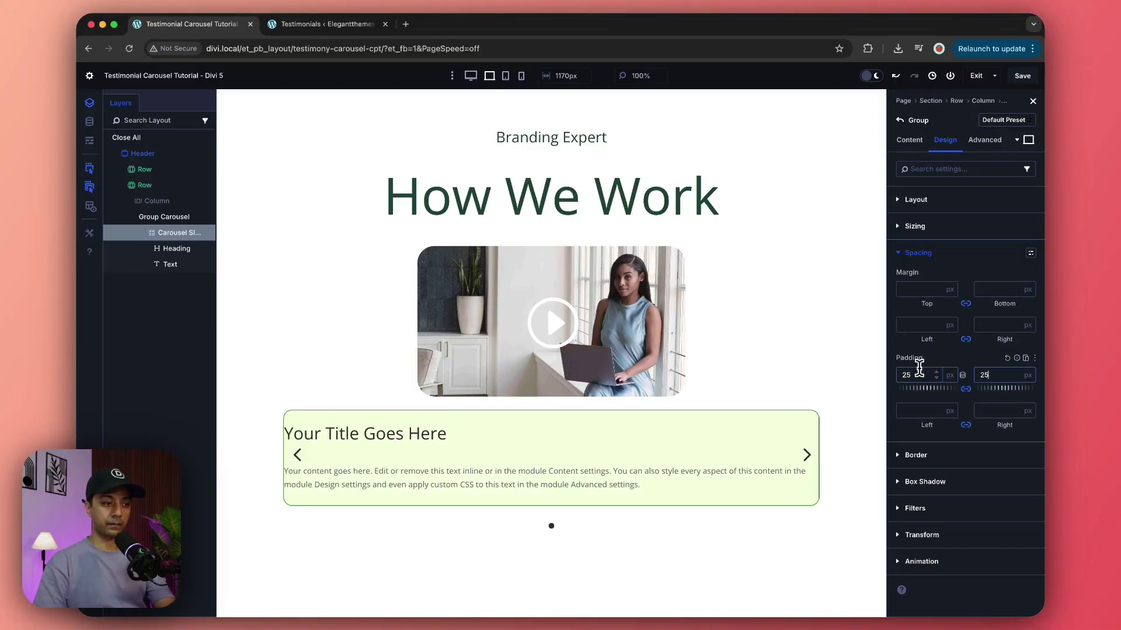
pyautogui.click(922, 408)
pyautogui.write('25')
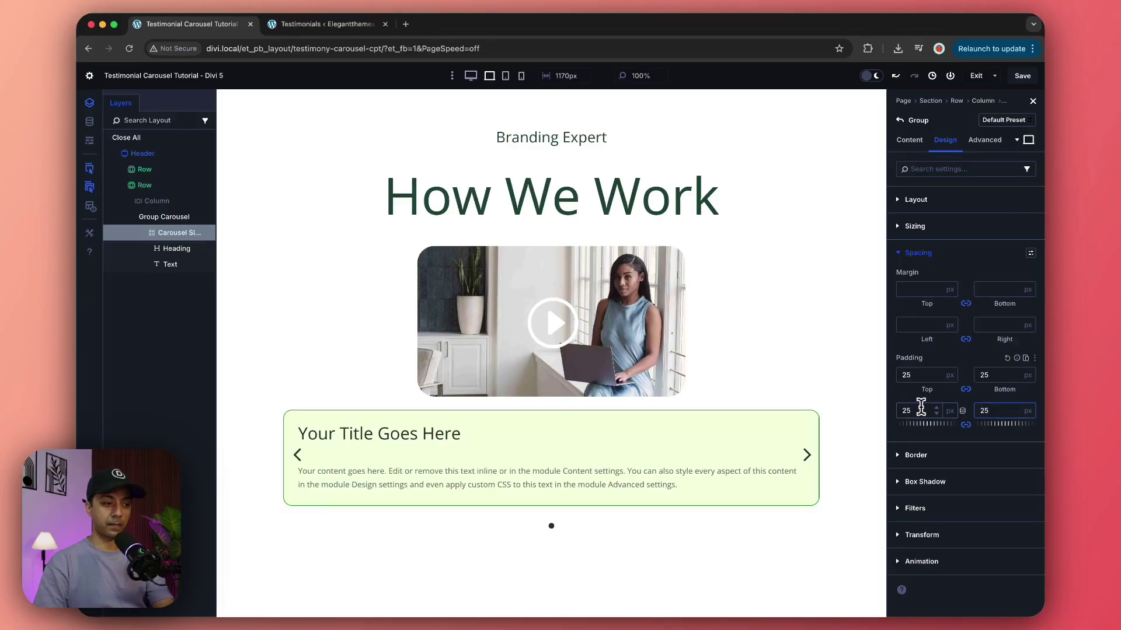
pyautogui.moveTo(912, 411); pyautogui.dragTo(895, 420)
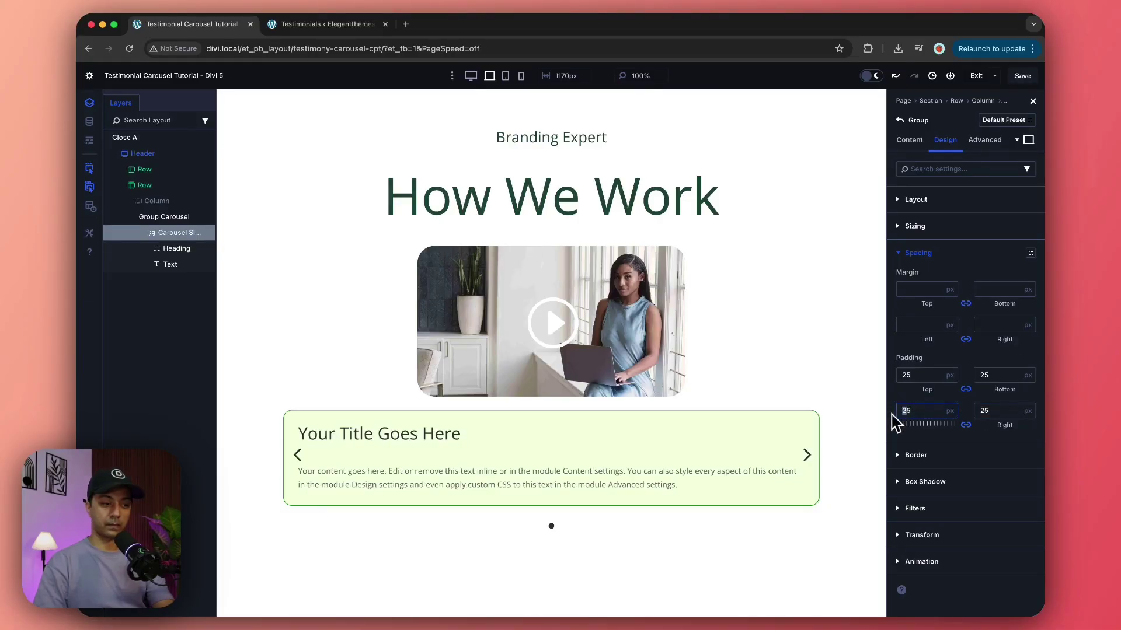
pyautogui.write('3')
pyautogui.press('Tab')
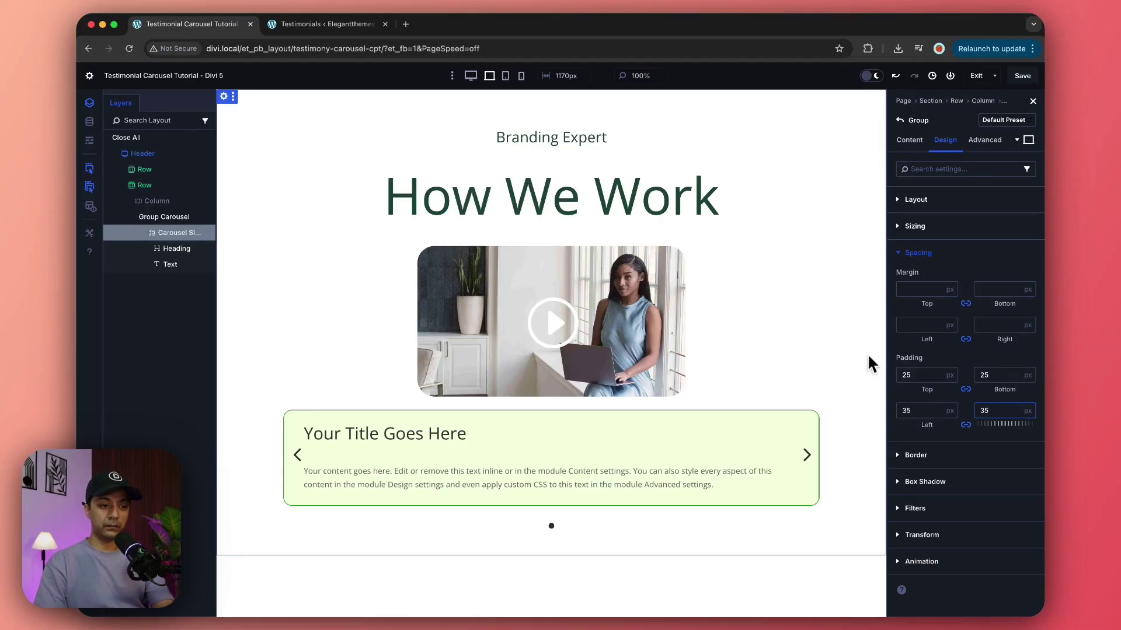
# - Restyle the slide title's heading text to a smaller, bold style
pyautogui.click(517, 435)
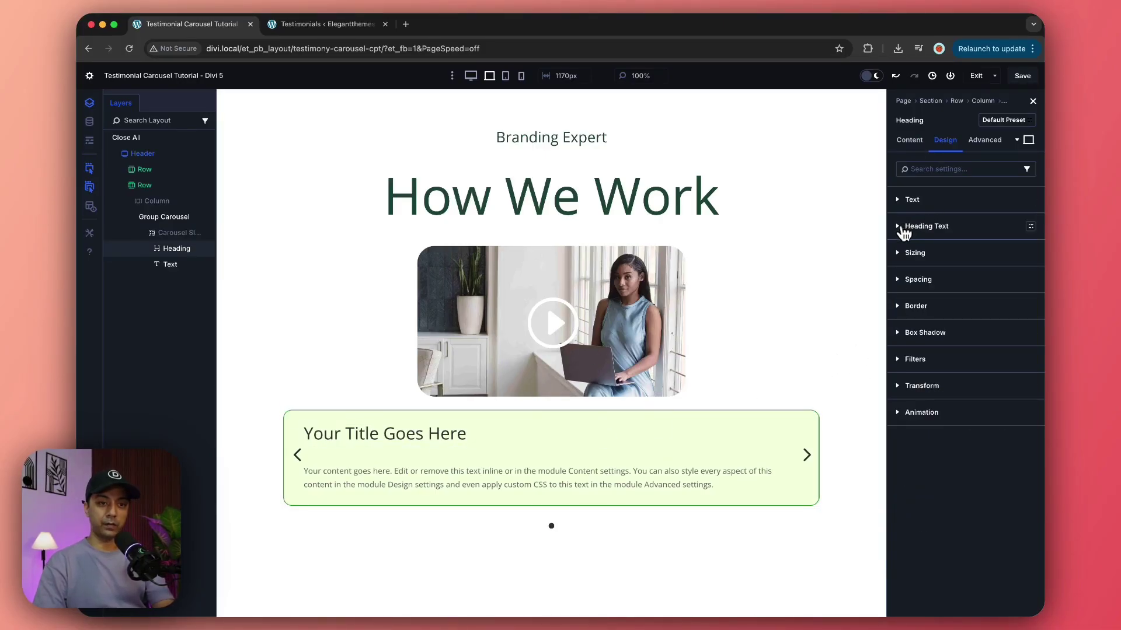
pyautogui.click(904, 232)
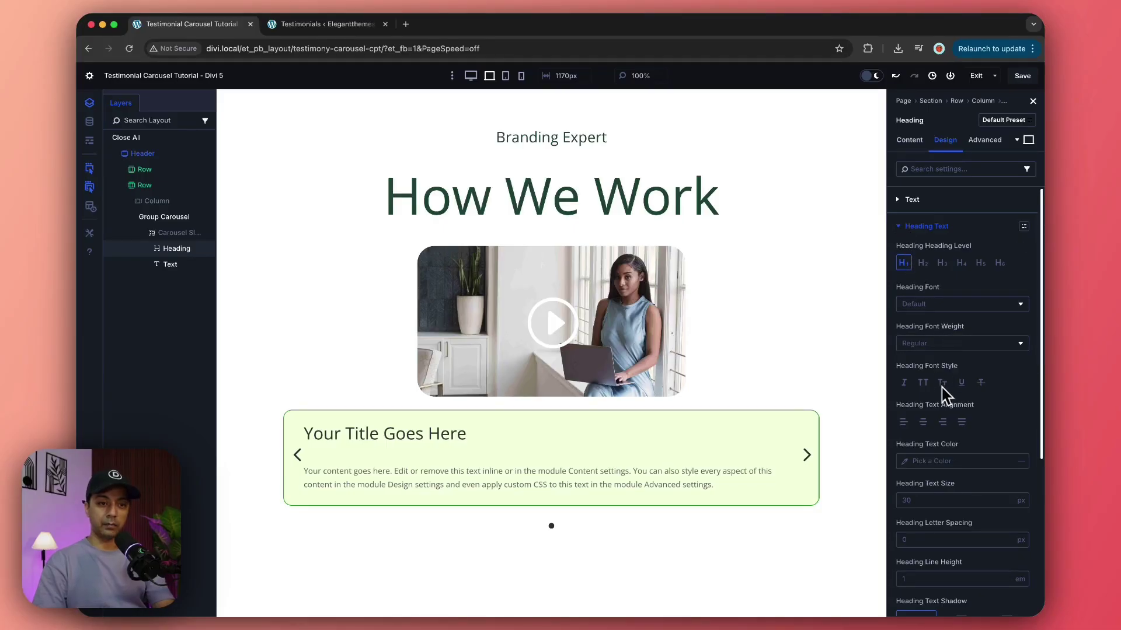
pyautogui.click(923, 385)
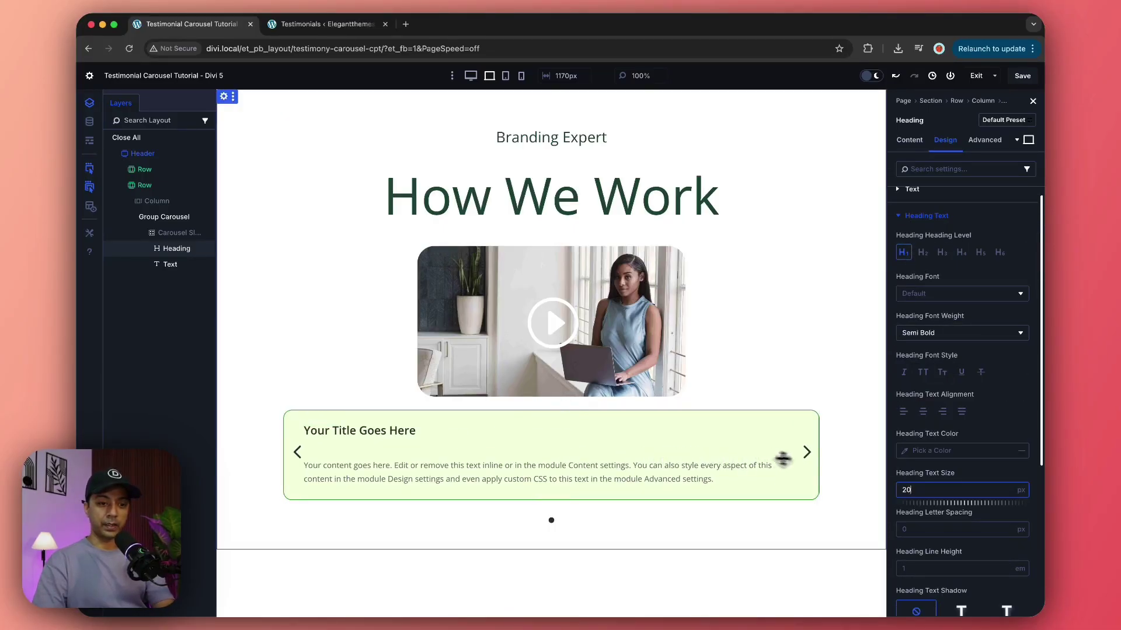
# - Give the body Text module a -32px top margin to tuck it under the title
pyautogui.click(513, 477)
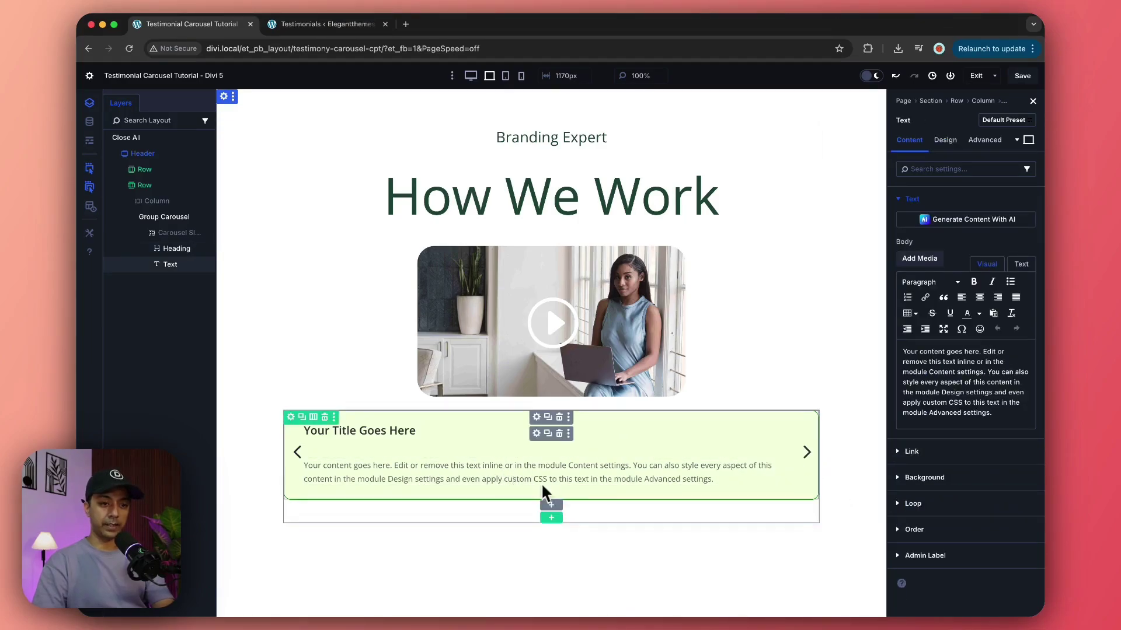
pyautogui.click(945, 141)
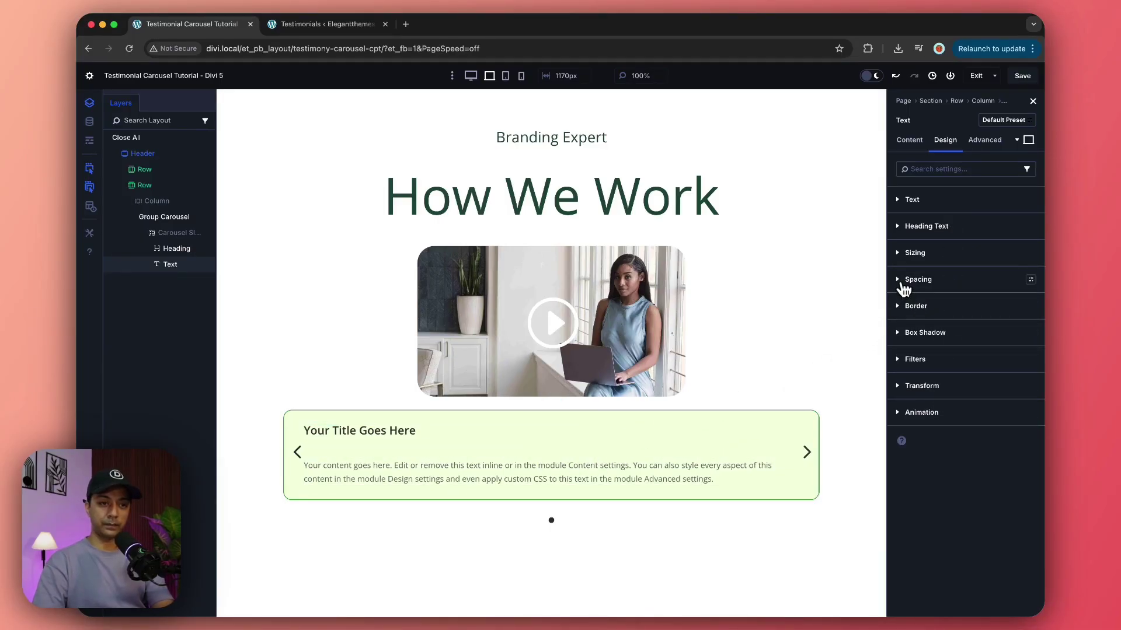
pyautogui.click(902, 283)
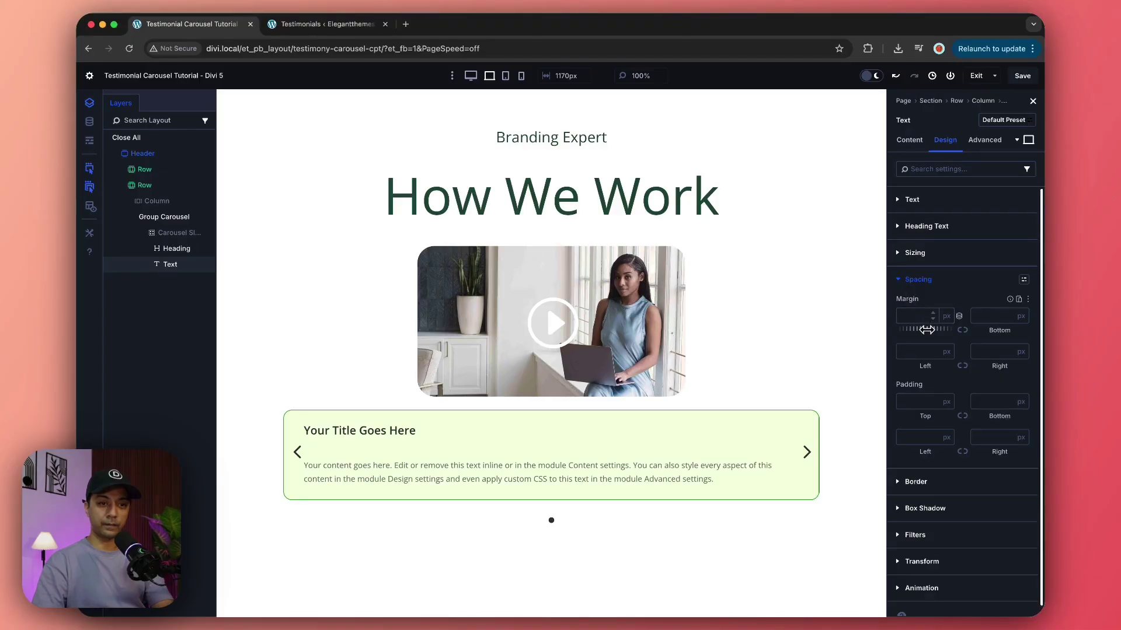
pyautogui.moveTo(927, 330); pyautogui.dragTo(918, 330)
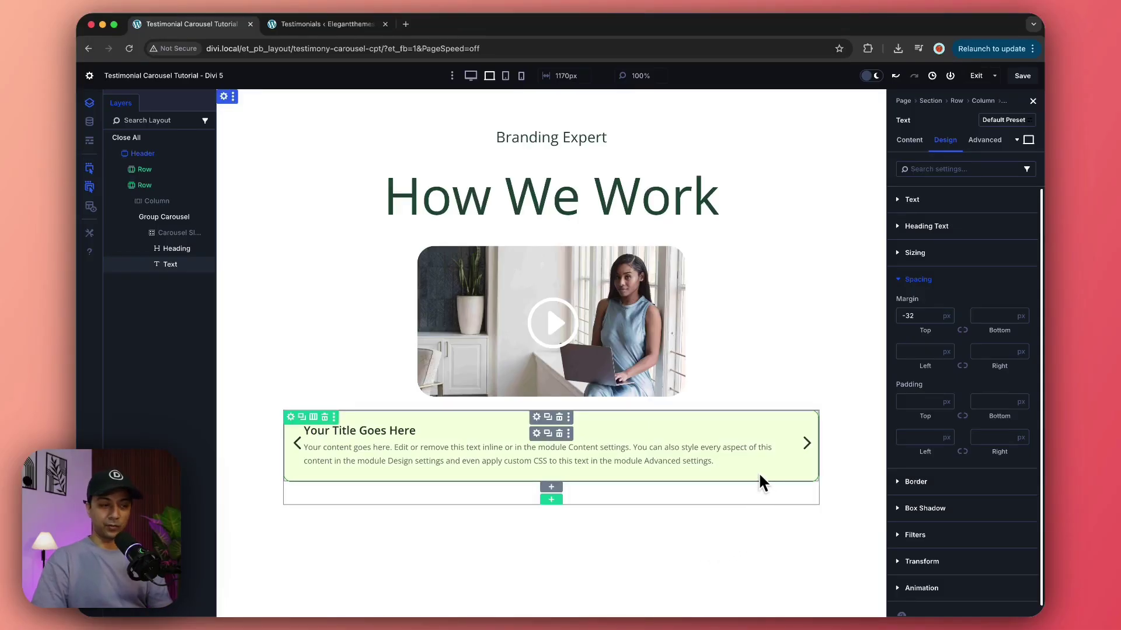
pyautogui.click(176, 220)
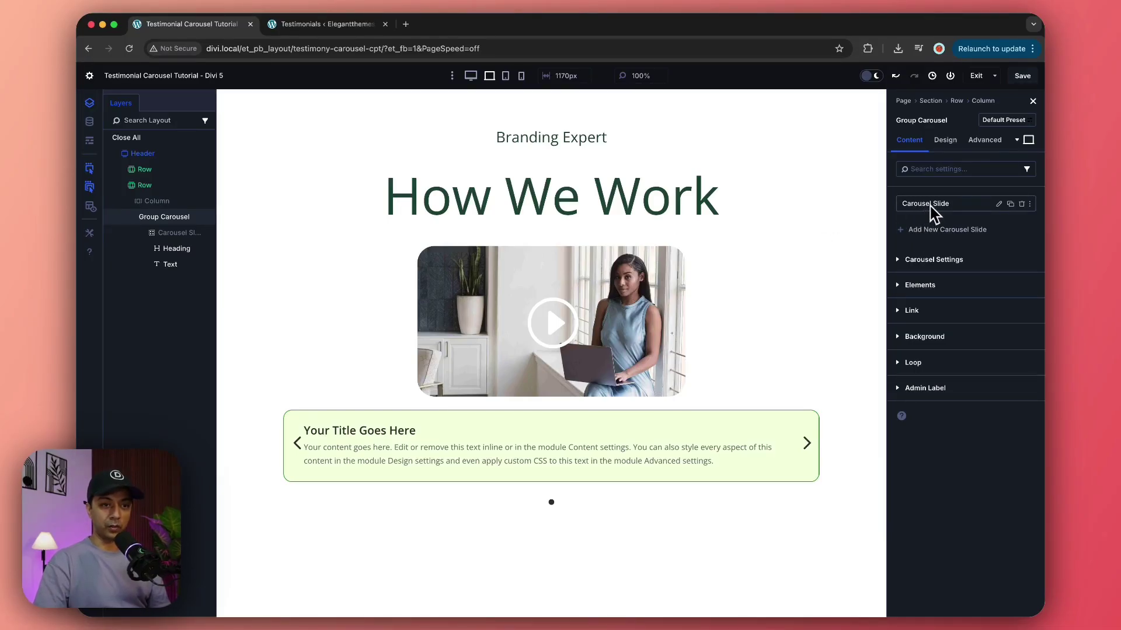
# - Rename the Carousel Slide layer to Slide1
pyautogui.click(186, 233)
pyautogui.doubleClick(195, 232)
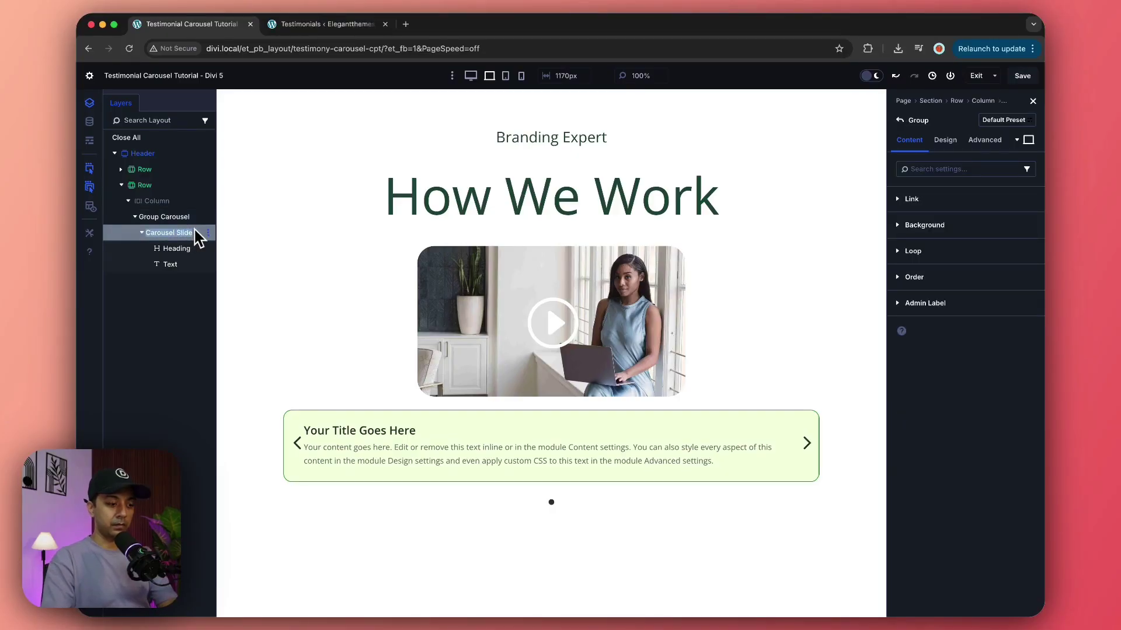
pyautogui.write('Slide1')
pyautogui.press('Return')
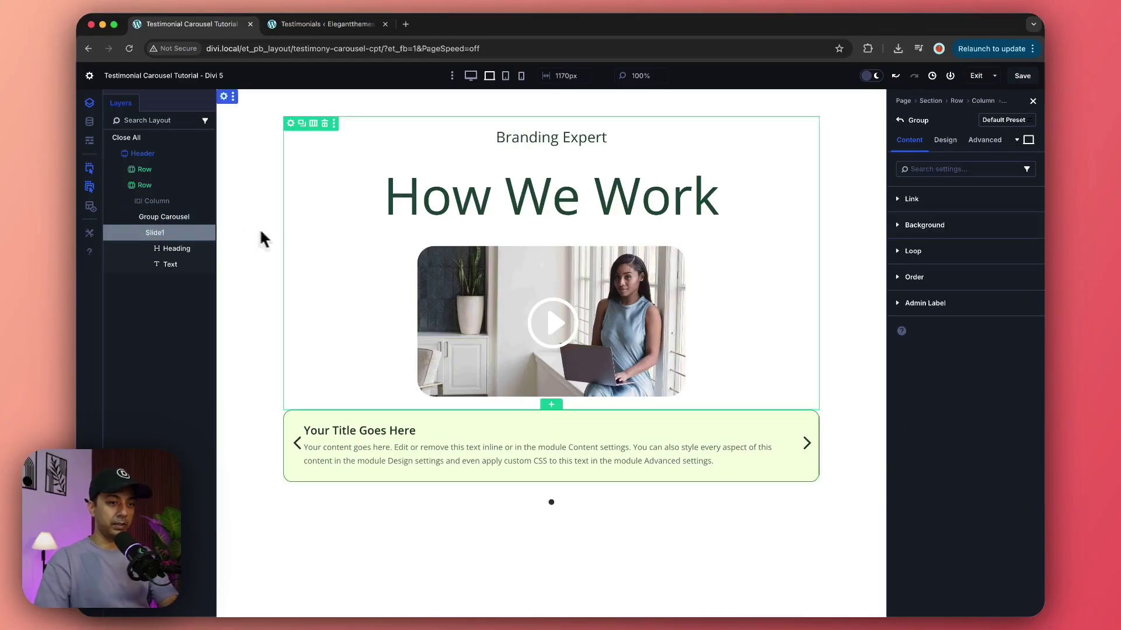
pyautogui.click(153, 216)
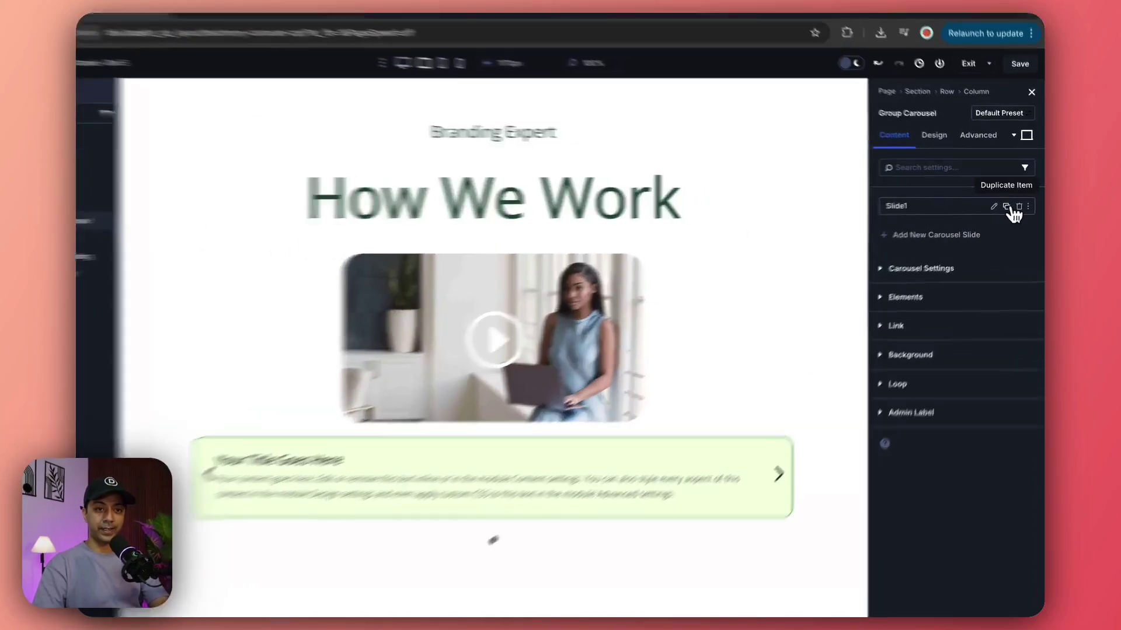
# - Duplicate Slide1 three times so the carousel has four slides
pyautogui.click(1008, 208)
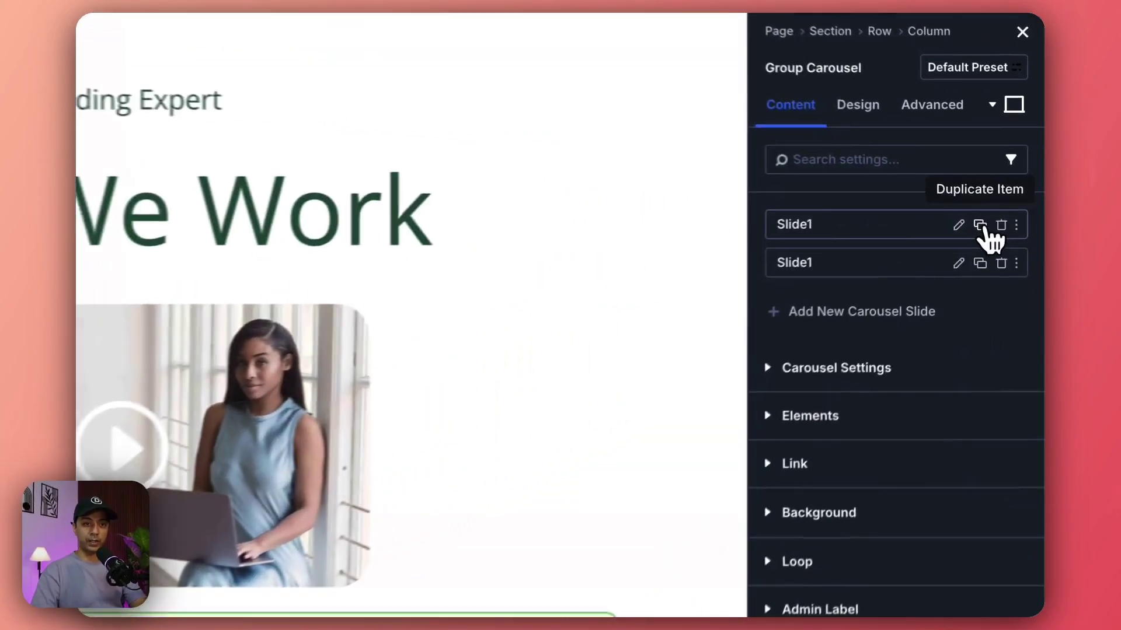
pyautogui.click(1007, 229)
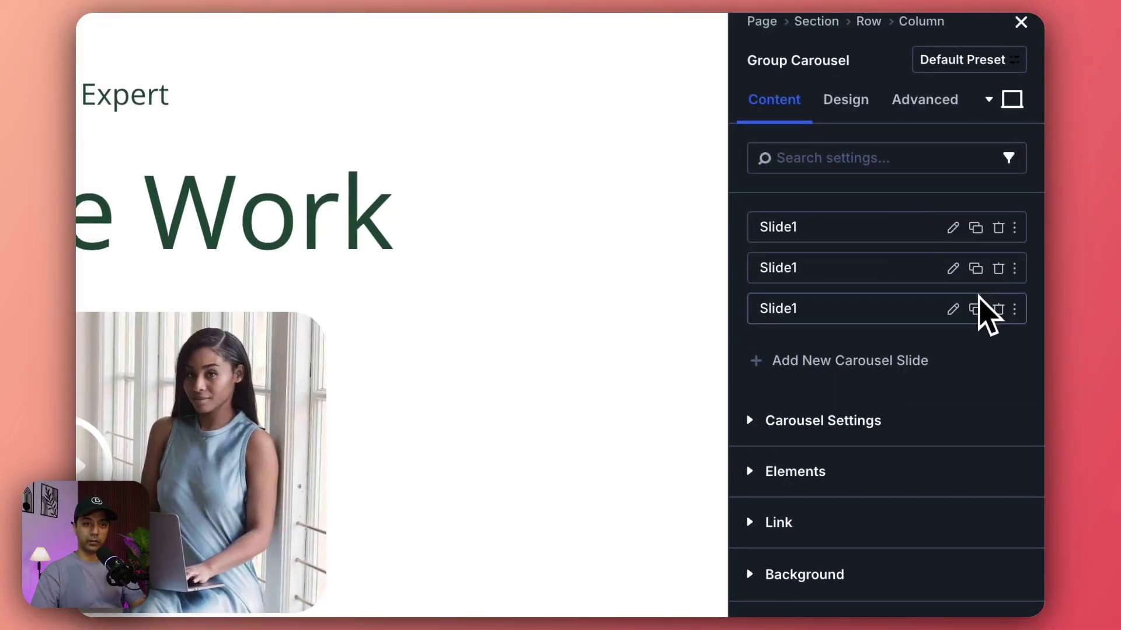
pyautogui.click(977, 307)
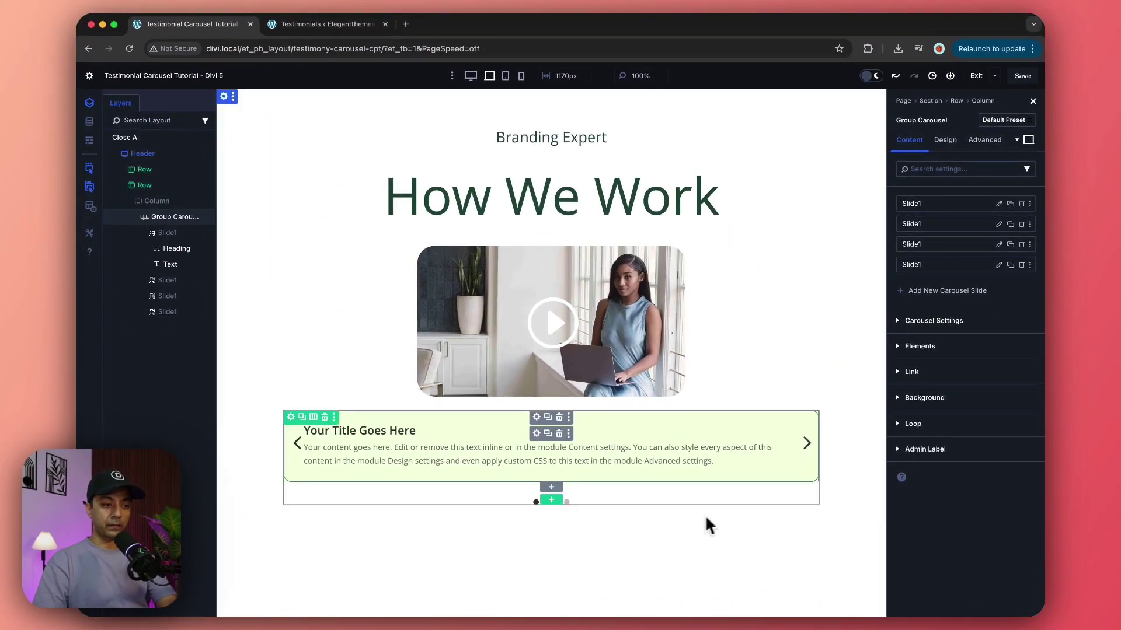
# - Cycle through the carousel's slides with its next arrow back to the first
pyautogui.click(808, 445)
pyautogui.click(808, 444)
pyautogui.click(809, 446)
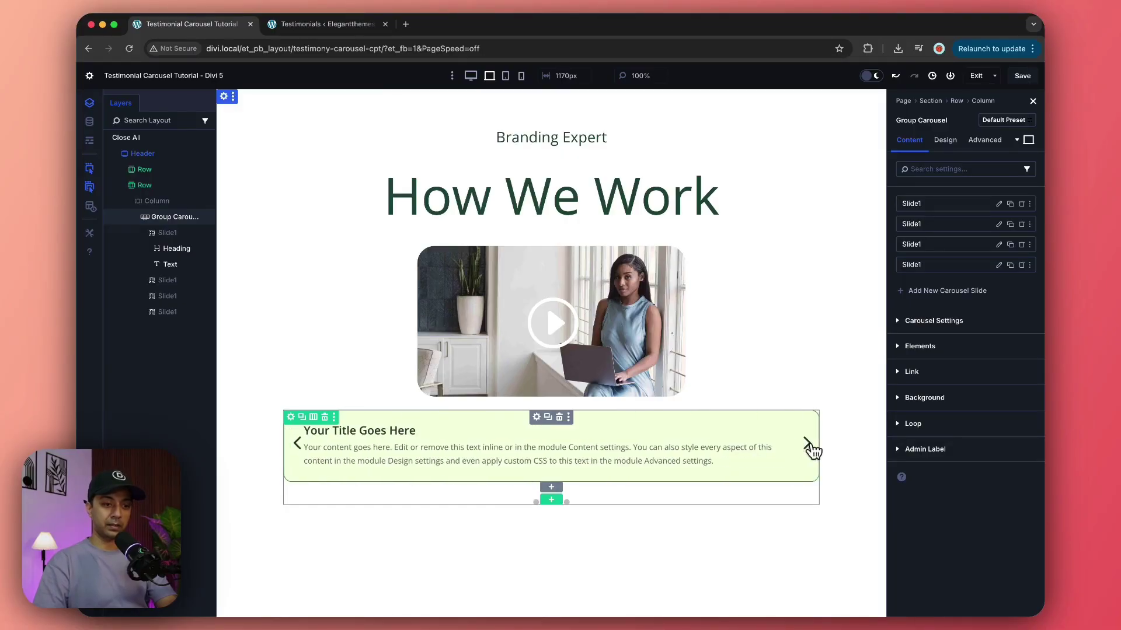
pyautogui.click(808, 446)
pyautogui.click(618, 533)
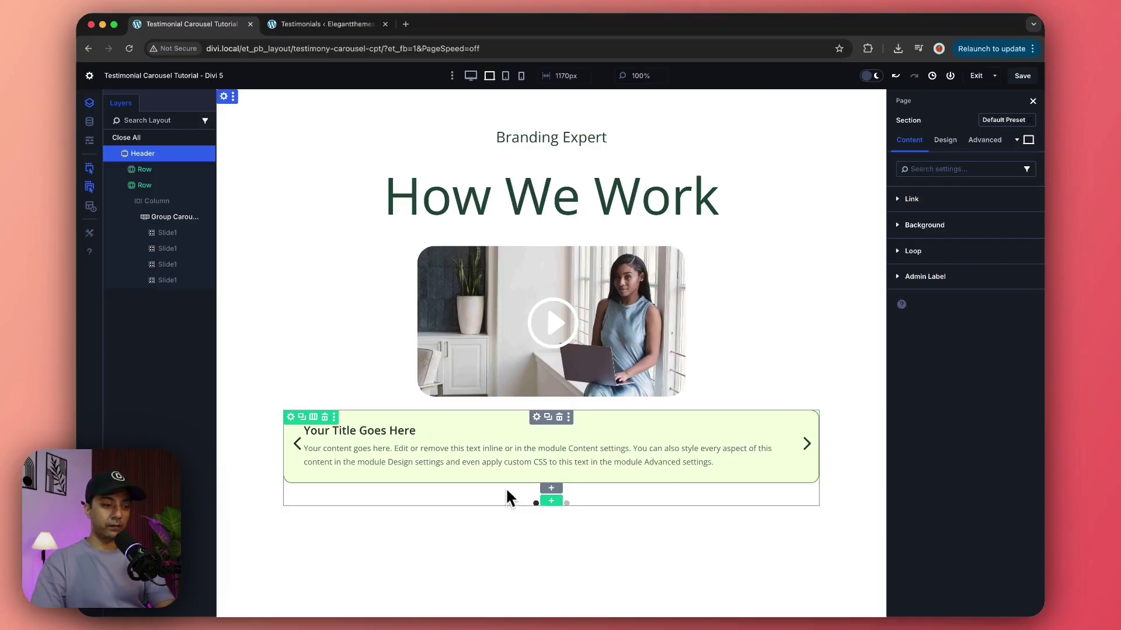
pyautogui.click(808, 445)
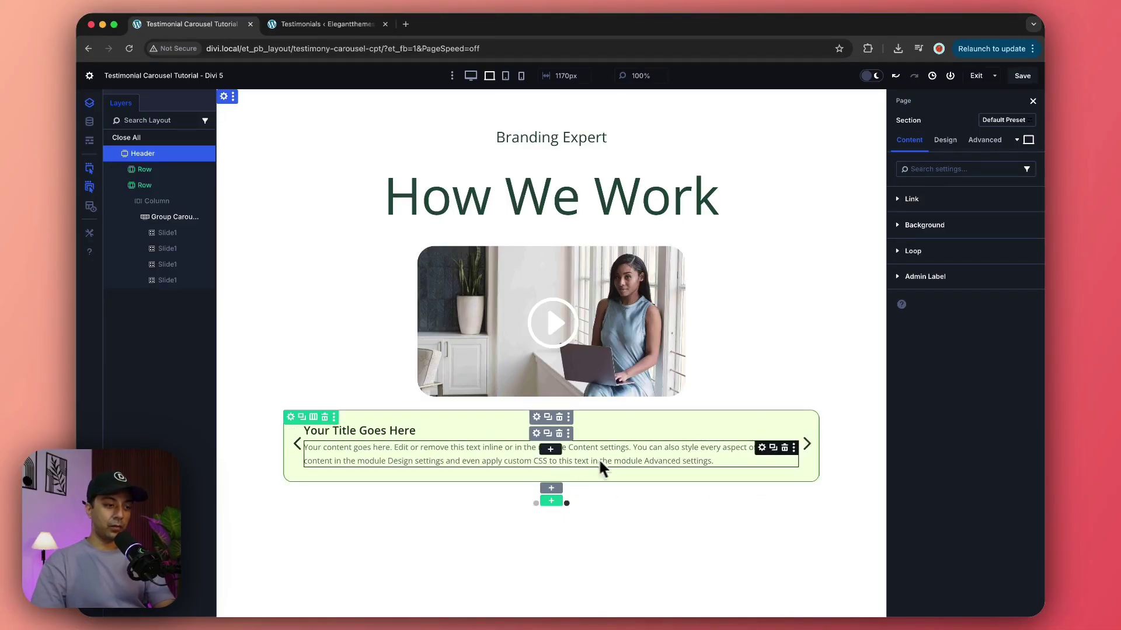
pyautogui.click(806, 445)
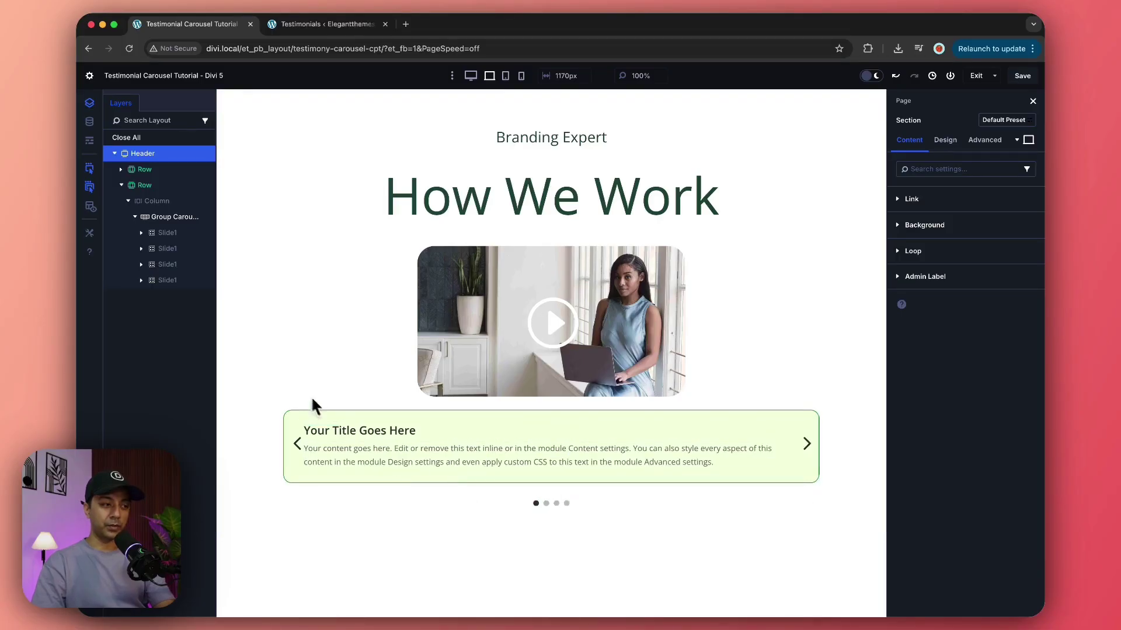
# - Give Slide1 25px left and right margins
pyautogui.doubleClick(187, 234)
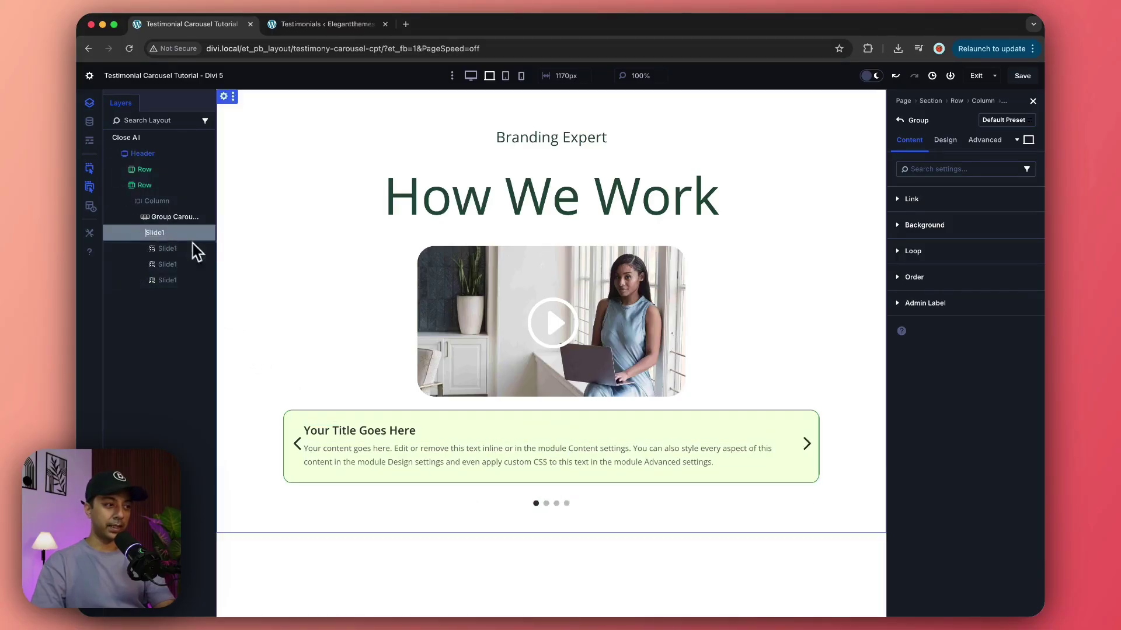
pyautogui.click(949, 141)
pyautogui.click(908, 255)
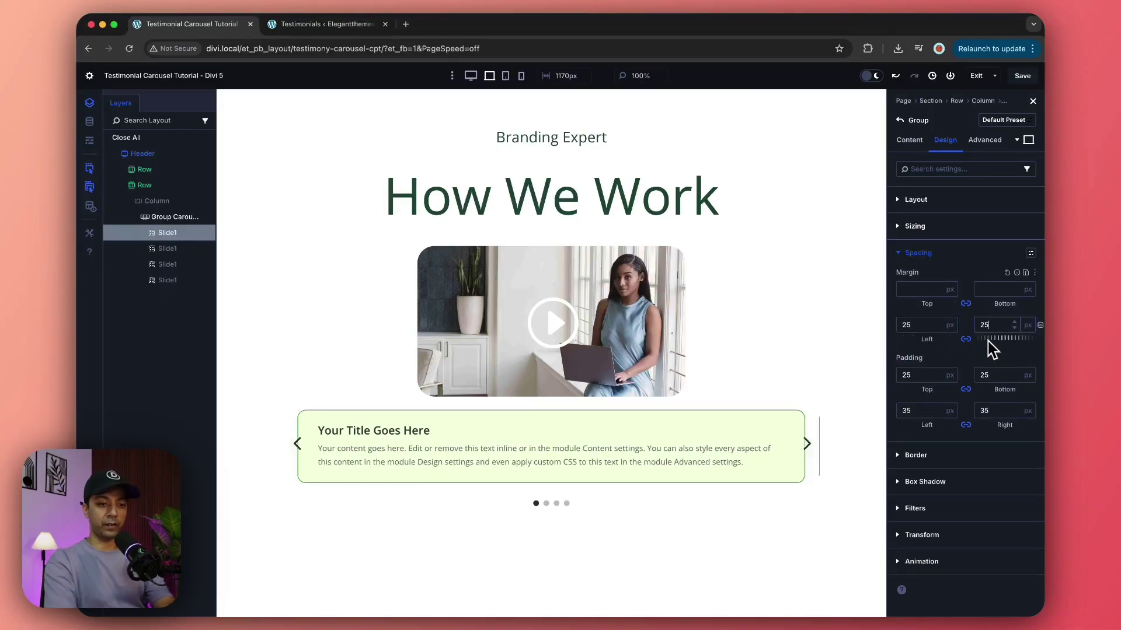
pyautogui.press('Escape')
# - Delete the three old copies and duplicate the margined Slide1 again
pyautogui.click(1022, 225)
pyautogui.click(1021, 224)
pyautogui.click(1022, 224)
pyautogui.click(1011, 206)
pyautogui.click(1011, 206)
pyautogui.click(1011, 205)
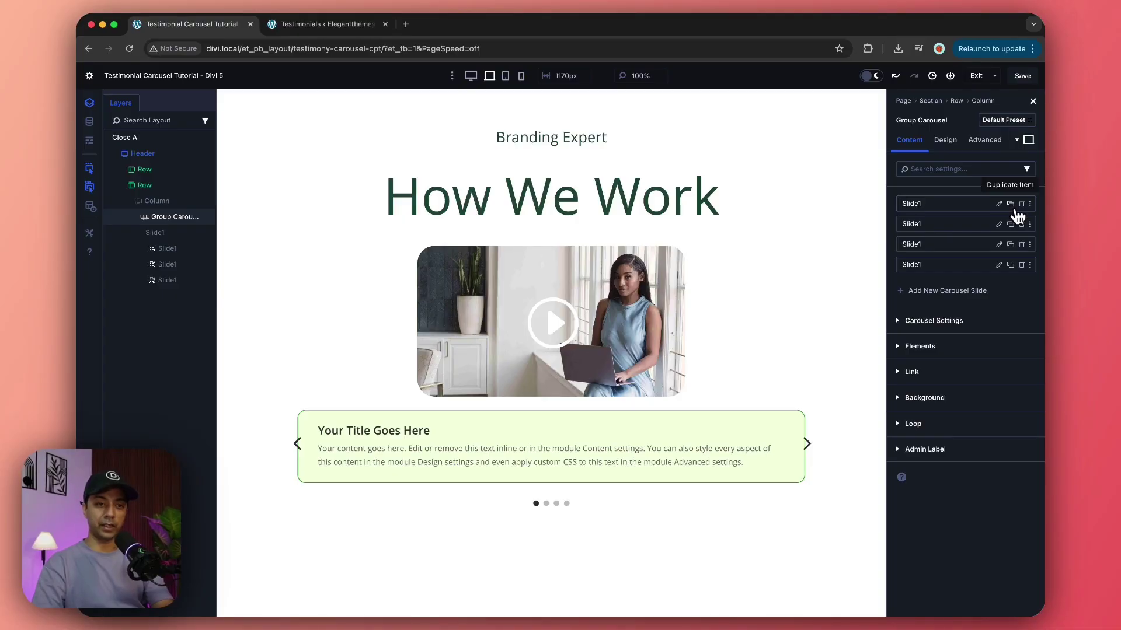
# - Step through the rebuilt carousel's slides with the next arrow
pyautogui.click(811, 446)
pyautogui.click(809, 446)
pyautogui.click(809, 447)
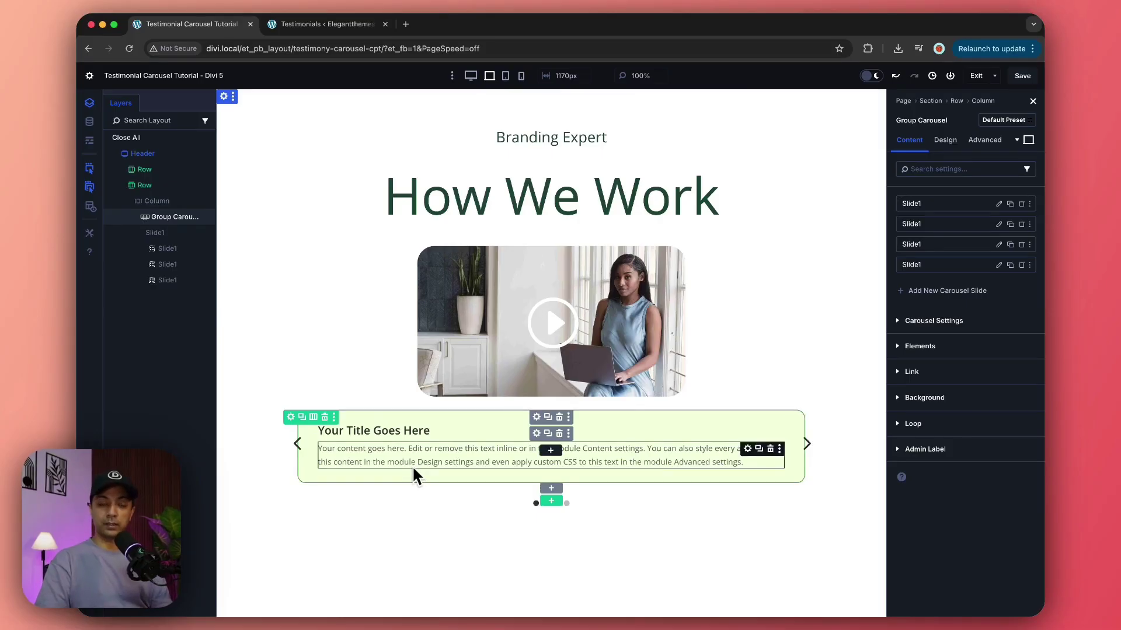
pyautogui.doubleClick(168, 217)
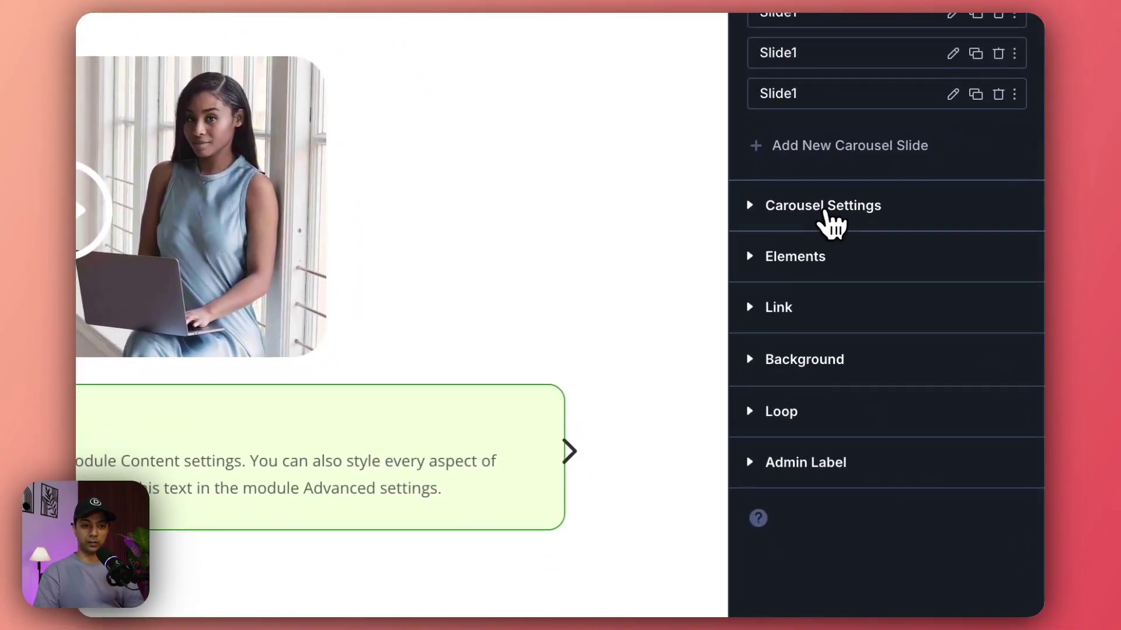
# - Set the carousel's Slides to Show to 3
pyautogui.click(762, 208)
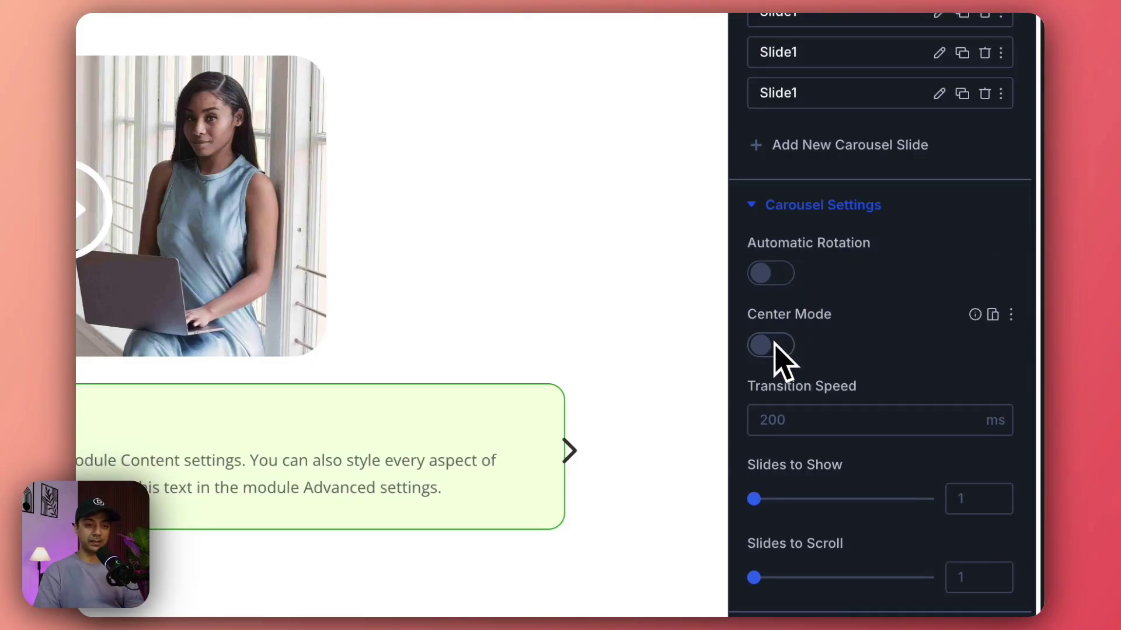
pyautogui.scroll(-3, 853, 466)
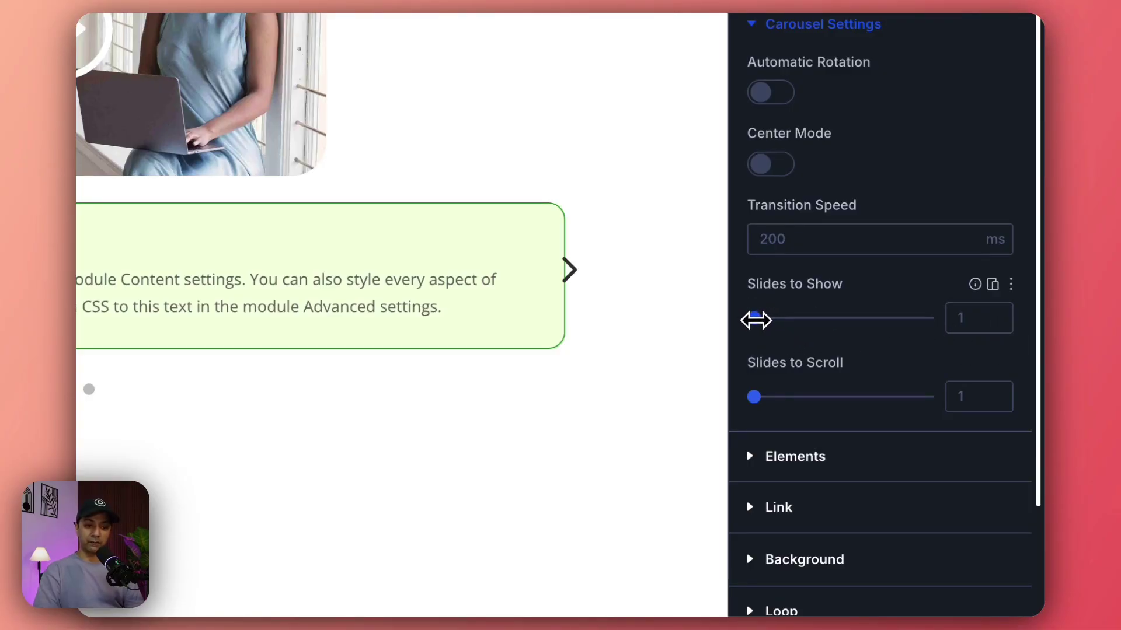
pyautogui.moveTo(755, 320); pyautogui.dragTo(773, 320)
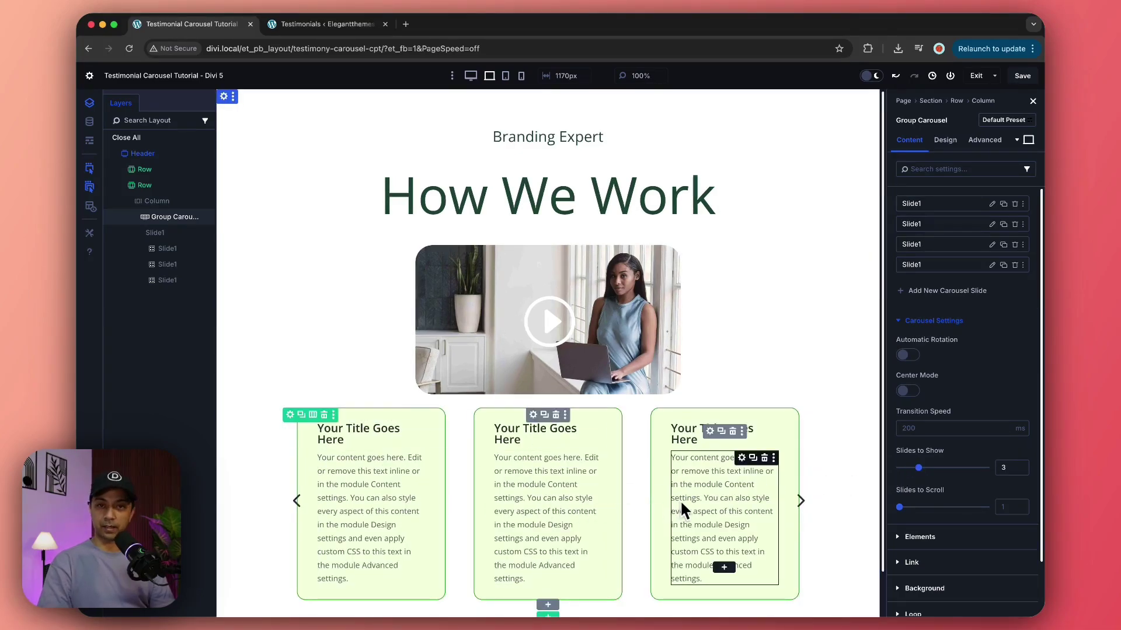
# - Advance the carousel twice to preview the three-card layout
pyautogui.scroll(-2, 825, 375)
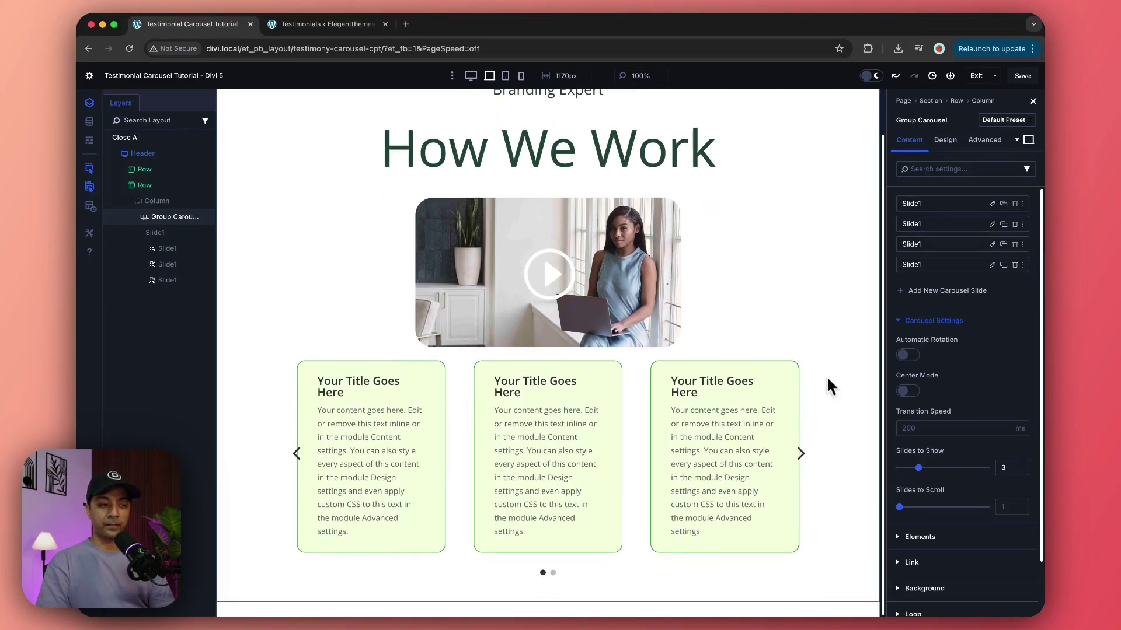
pyautogui.click(800, 454)
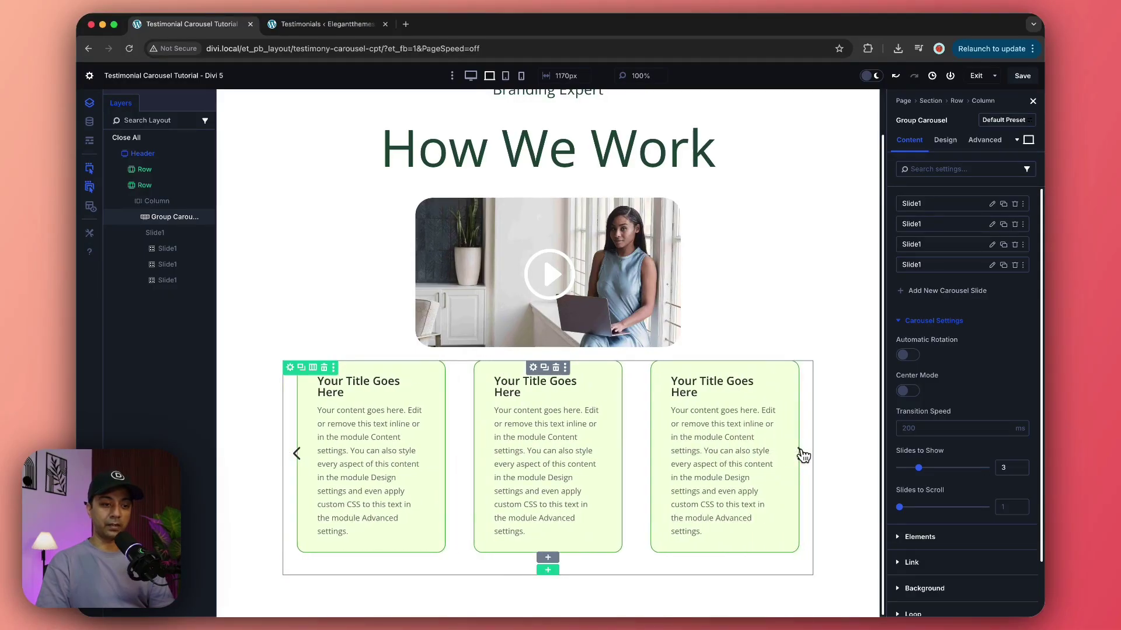
pyautogui.click(802, 454)
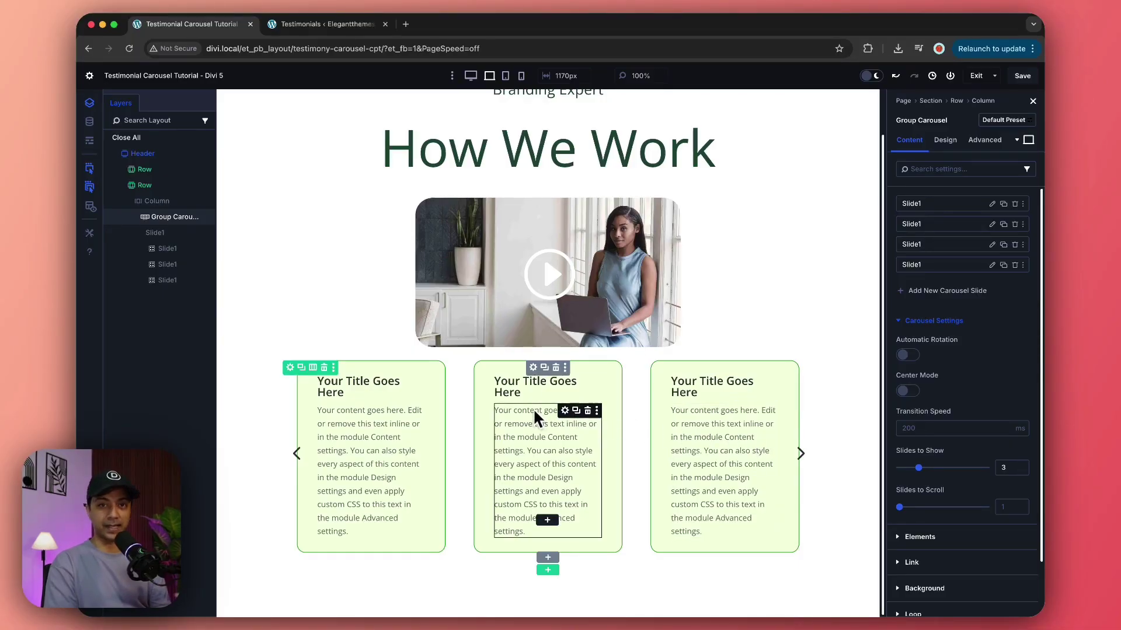
# - Switch to the browser tab showing the WordPress Testimonials post list
pyautogui.click(326, 25)
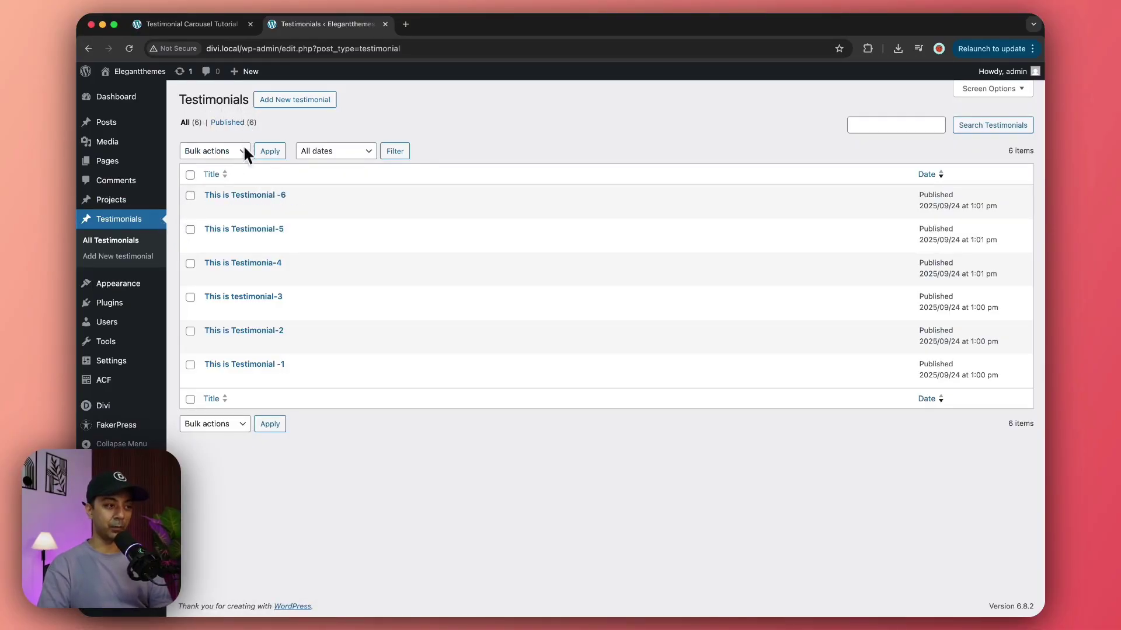
# - Look over the six testimonial posts, then return to the Divi builder tab
pyautogui.moveTo(107, 392)
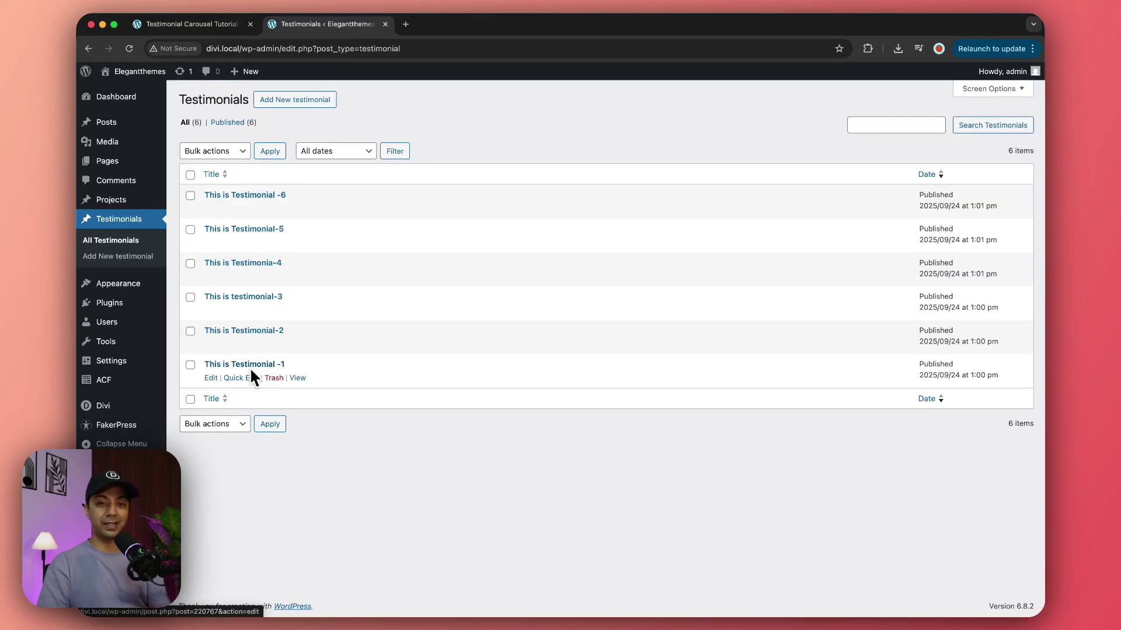
pyautogui.click(199, 25)
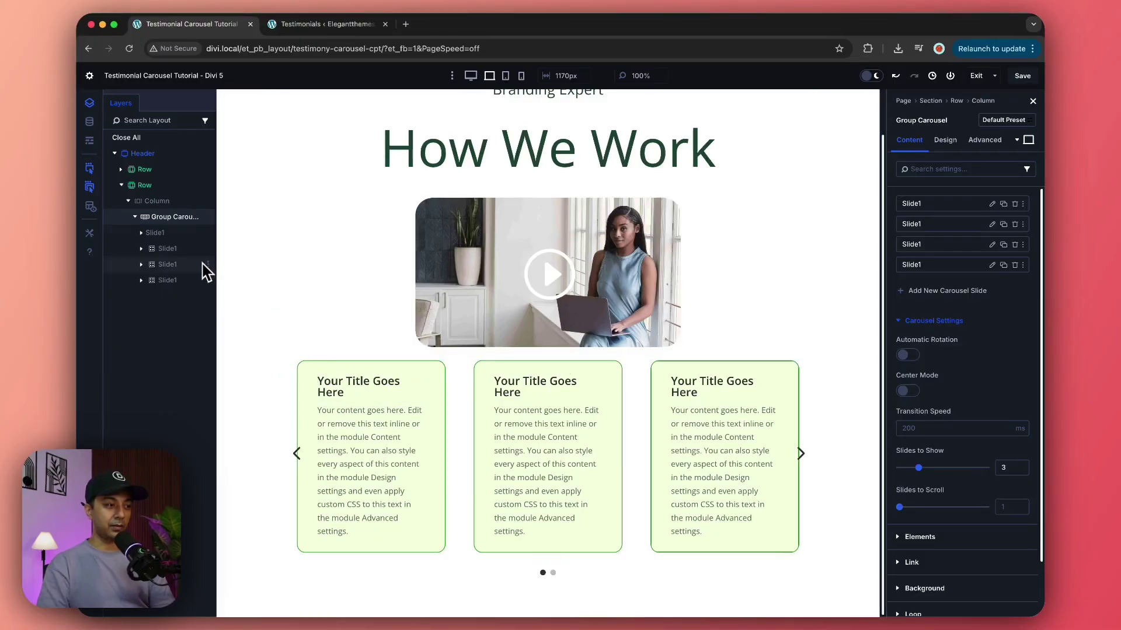
# - Delete three duplicate Slide1 items from the Group Carousel, keeping a single slide
pyautogui.doubleClick(170, 216)
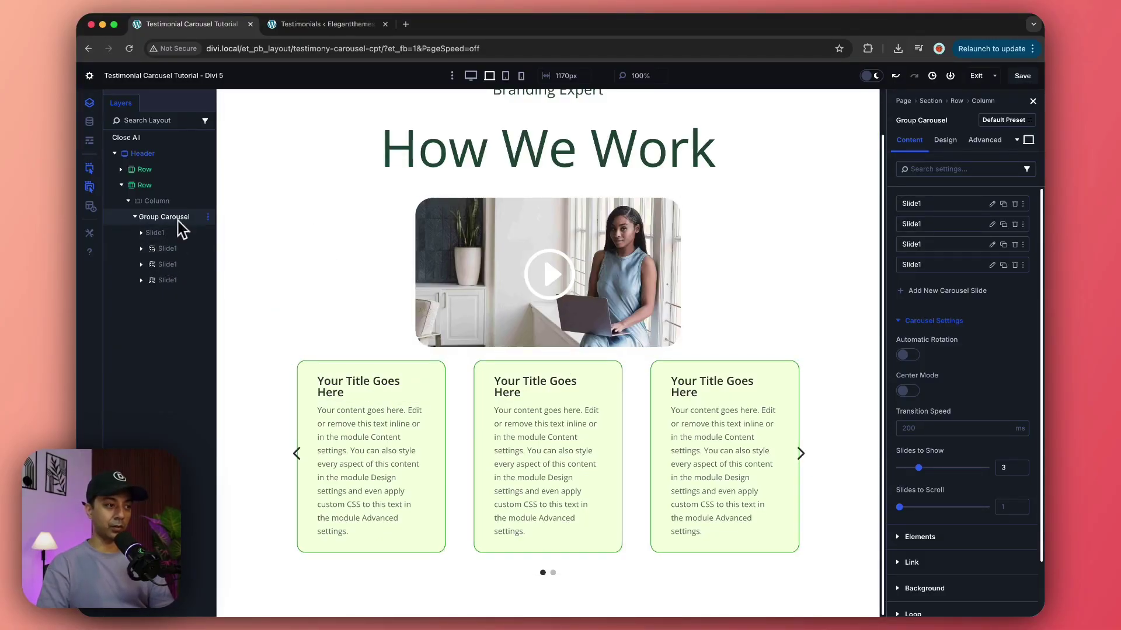
pyautogui.click(1015, 265)
pyautogui.click(1015, 244)
pyautogui.click(1015, 224)
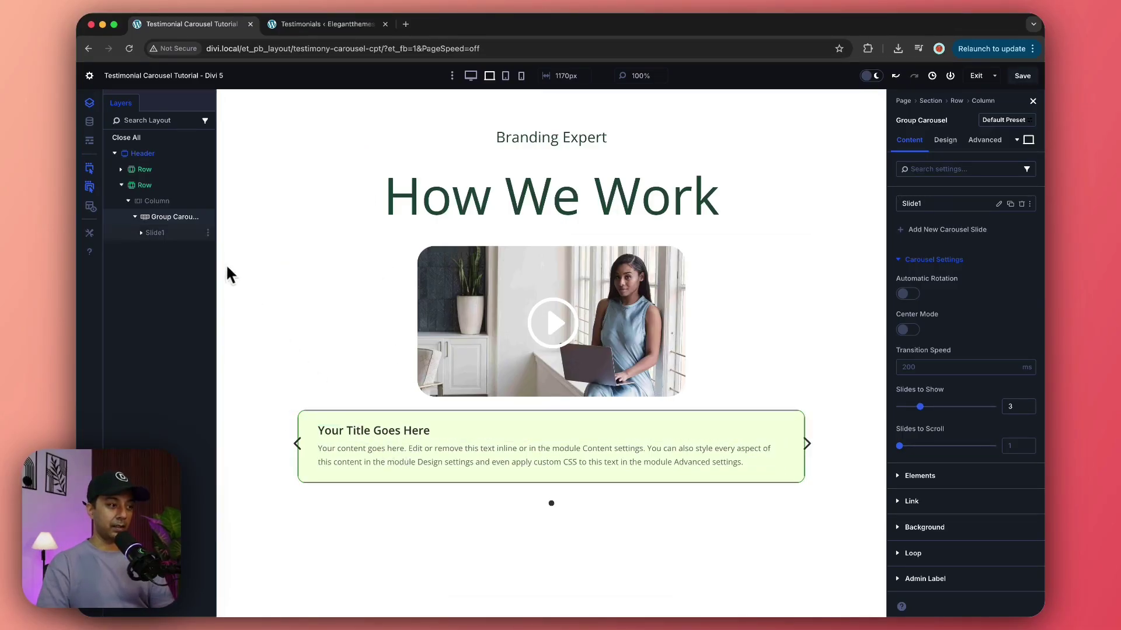
# - Turn on Loop Element for Slide1 so the carousel shows three repeated cards
pyautogui.click(167, 233)
pyautogui.doubleClick(171, 234)
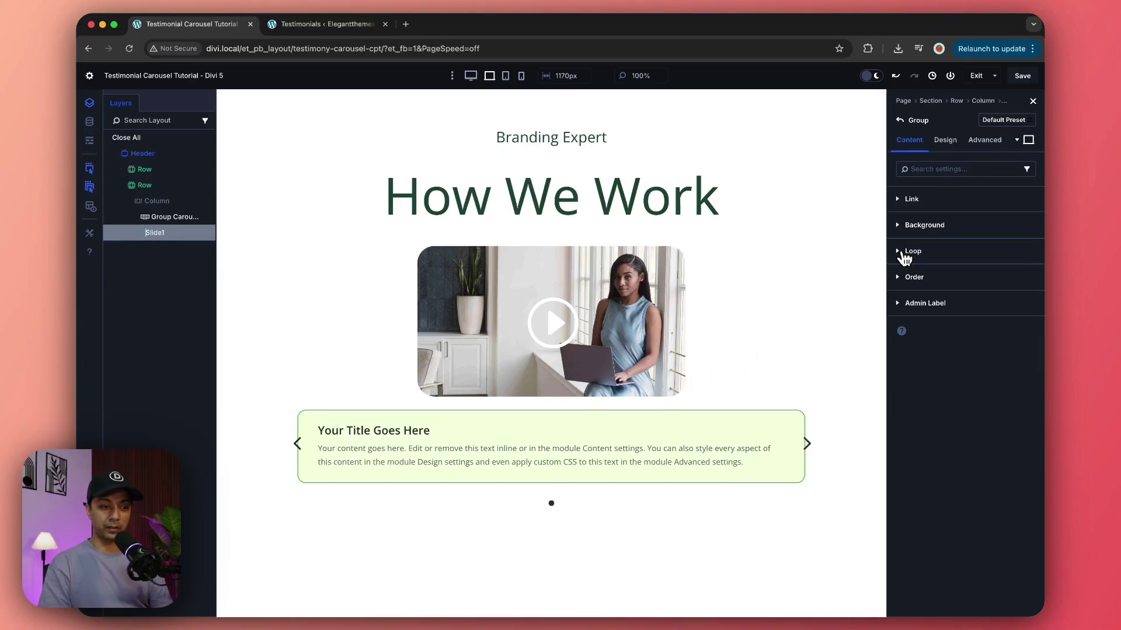
pyautogui.click(904, 256)
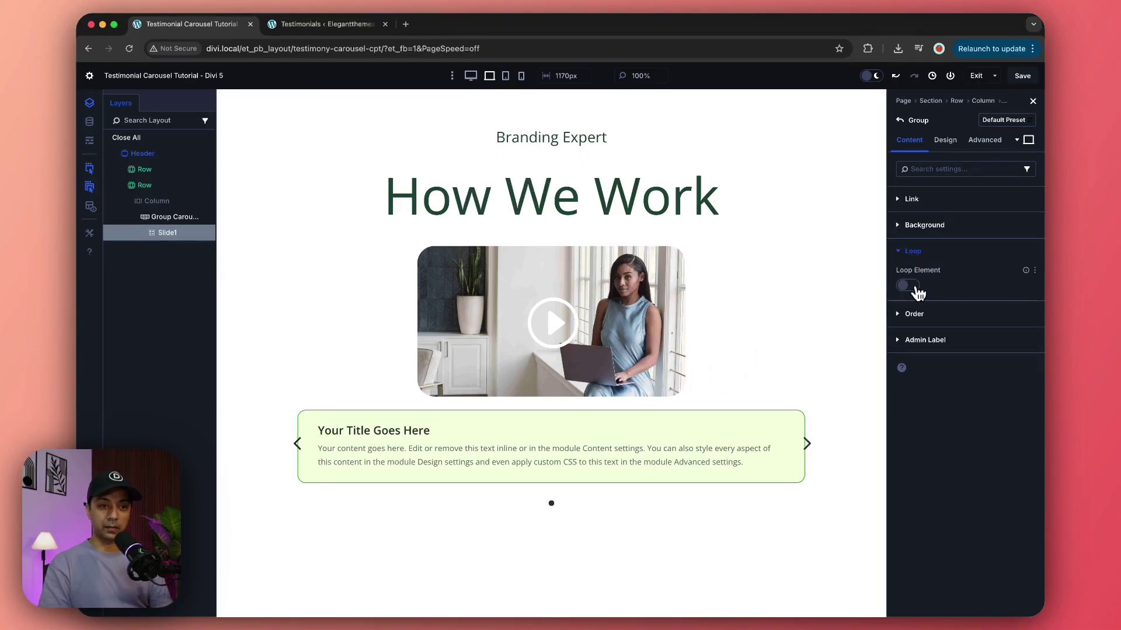
pyautogui.click(908, 286)
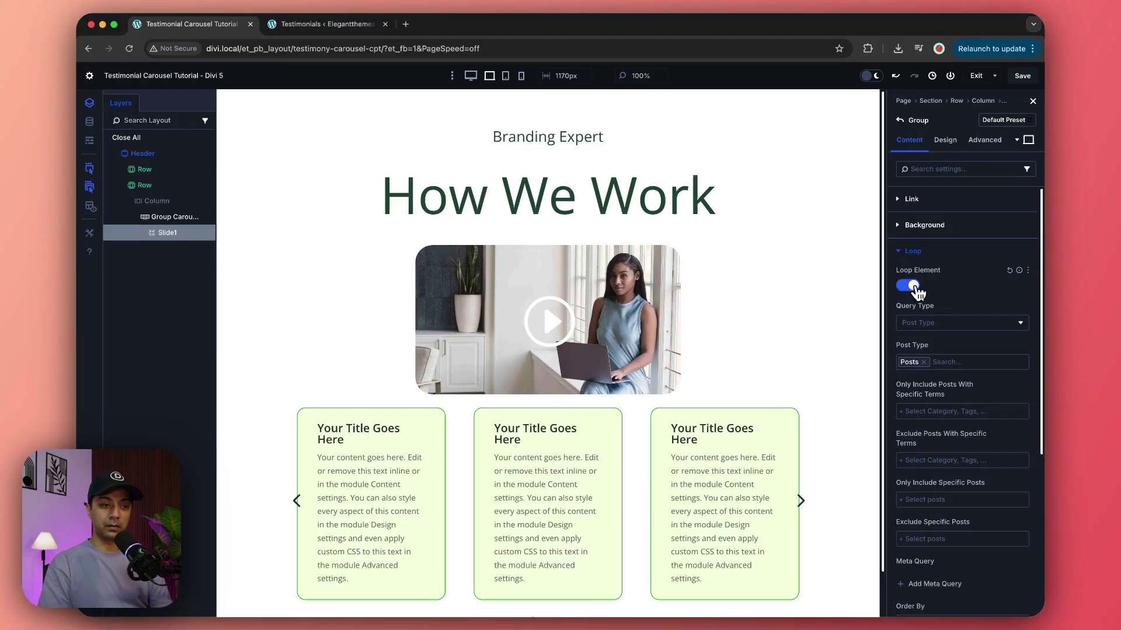
pyautogui.click(439, 429)
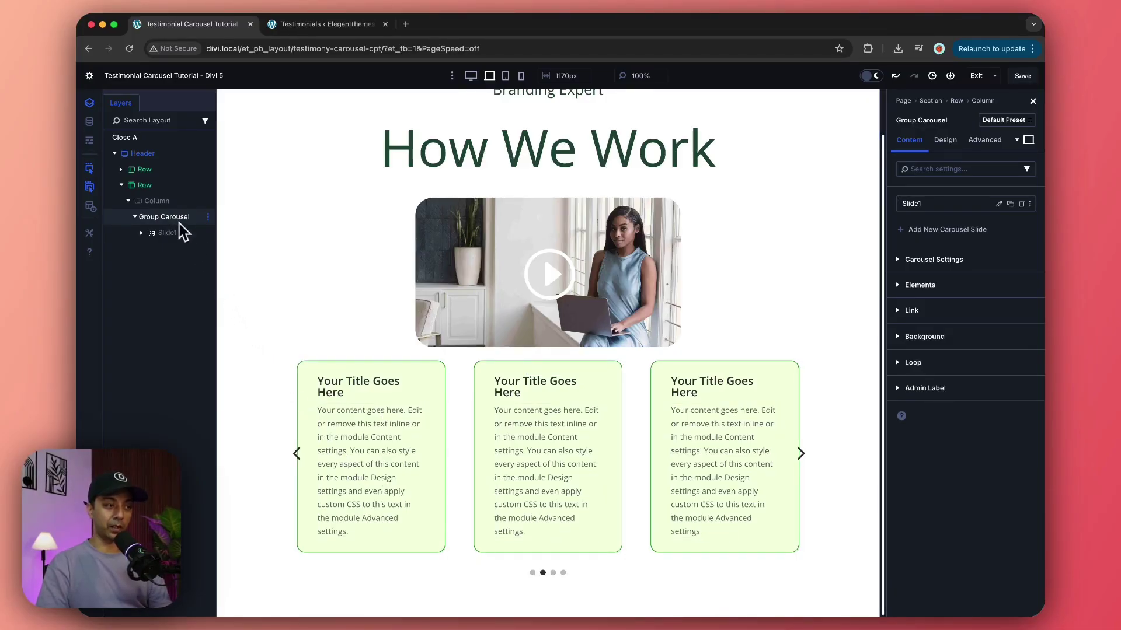
pyautogui.click(916, 264)
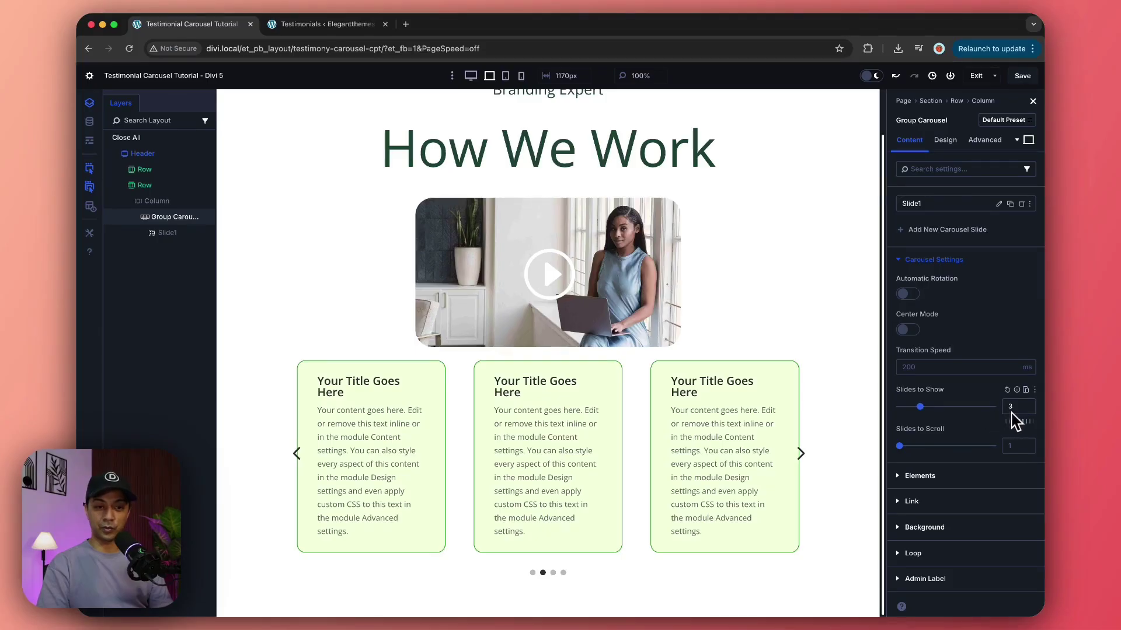
pyautogui.click(169, 233)
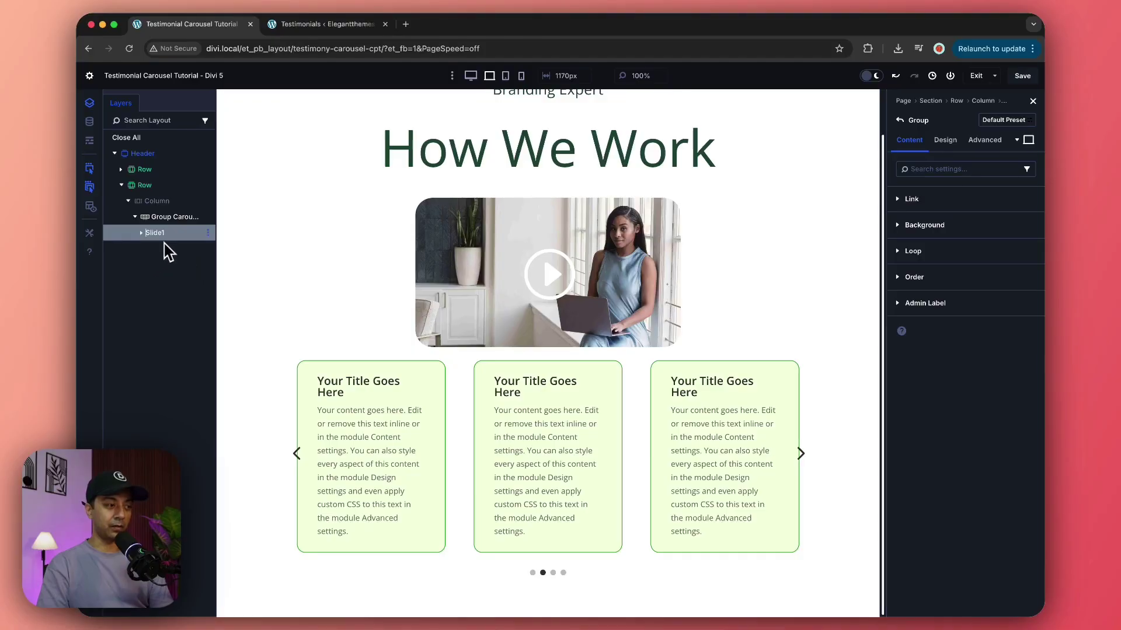
# - Set the card heading's dynamic content to Loop Post Title
pyautogui.click(328, 389)
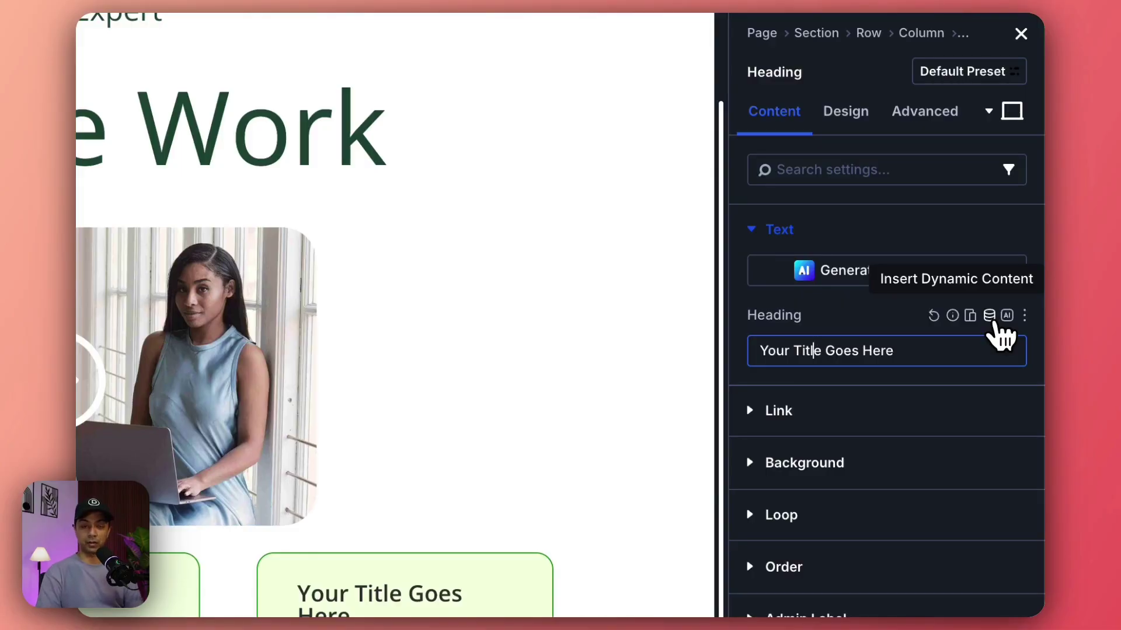
pyautogui.click(989, 316)
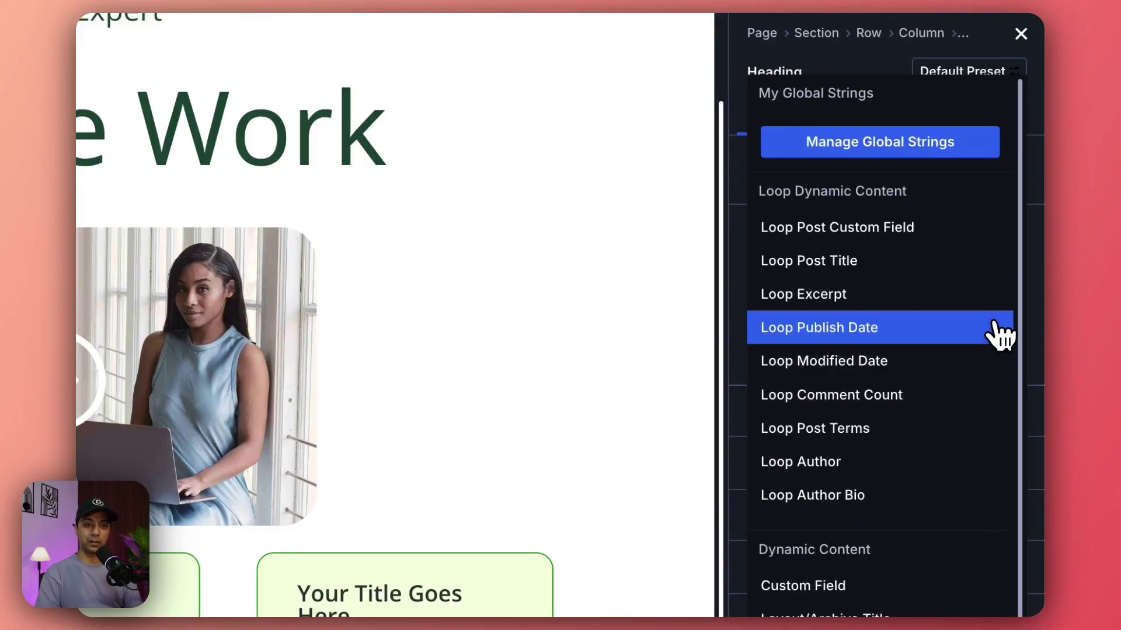
pyautogui.click(858, 280)
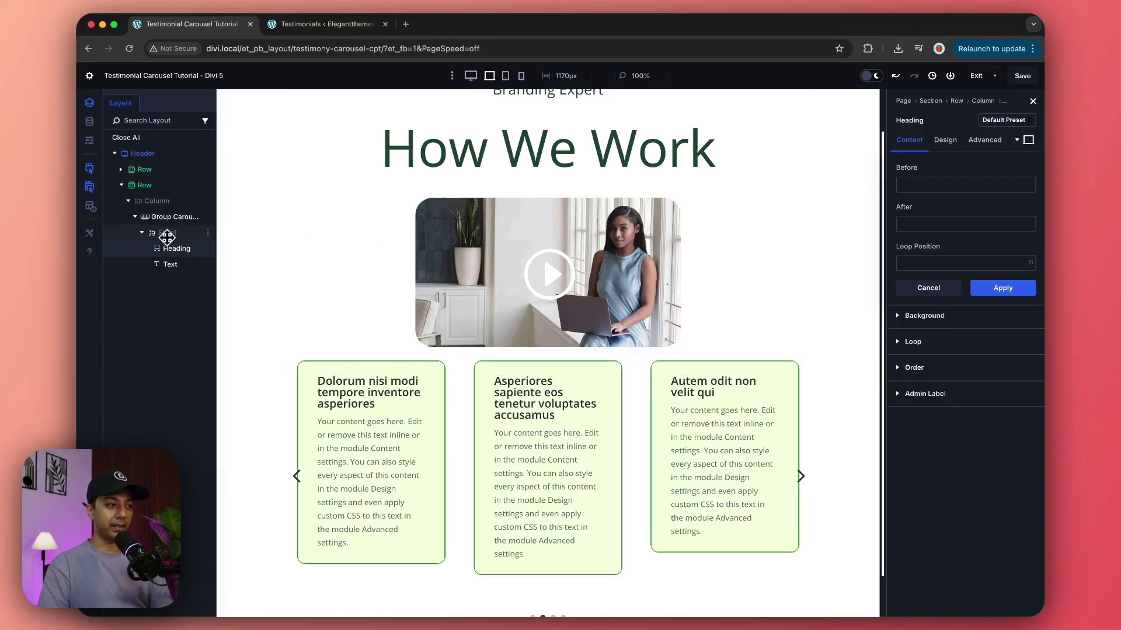
pyautogui.click(166, 233)
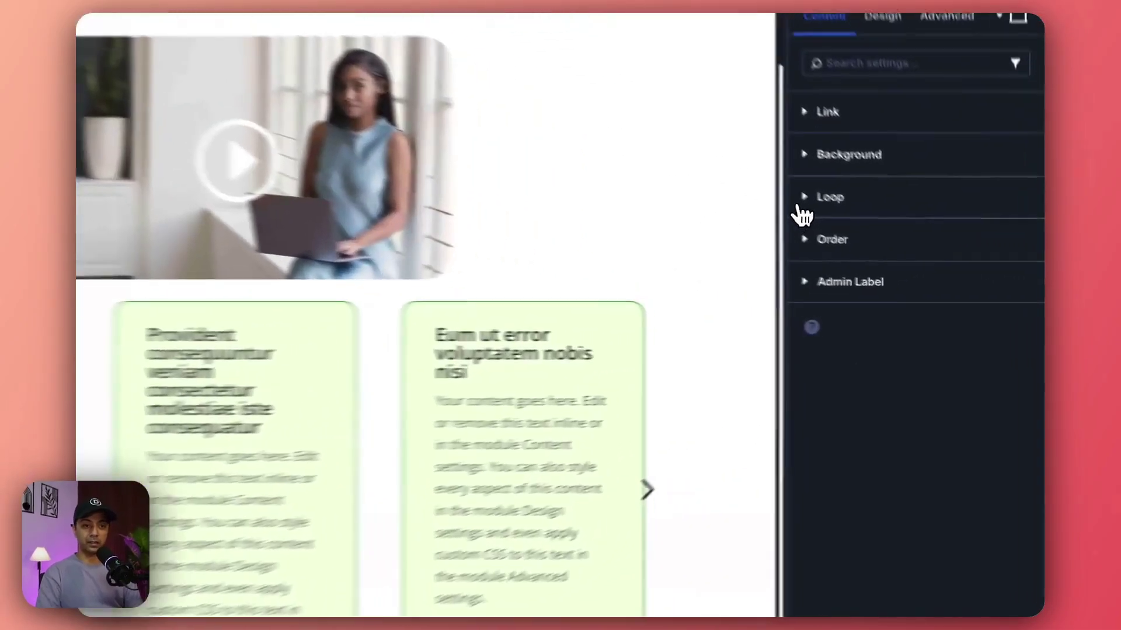
pyautogui.click(804, 202)
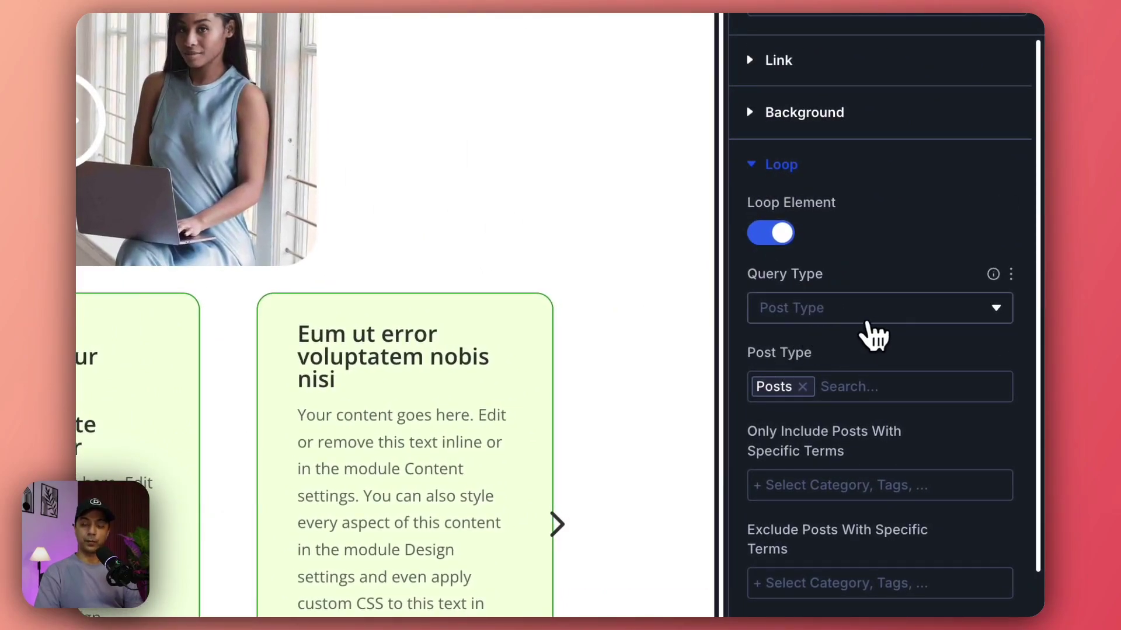
# - Keep Query Type as Post Type and swap the looped post type from Posts to Testimonials
pyautogui.click(892, 318)
pyautogui.click(905, 322)
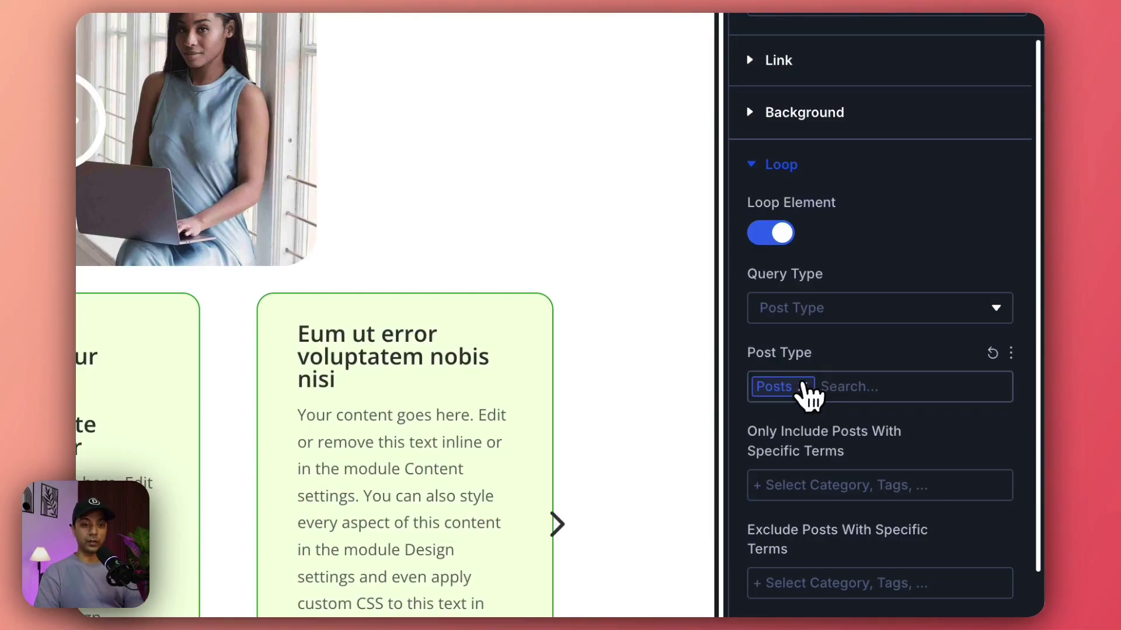
pyautogui.click(807, 388)
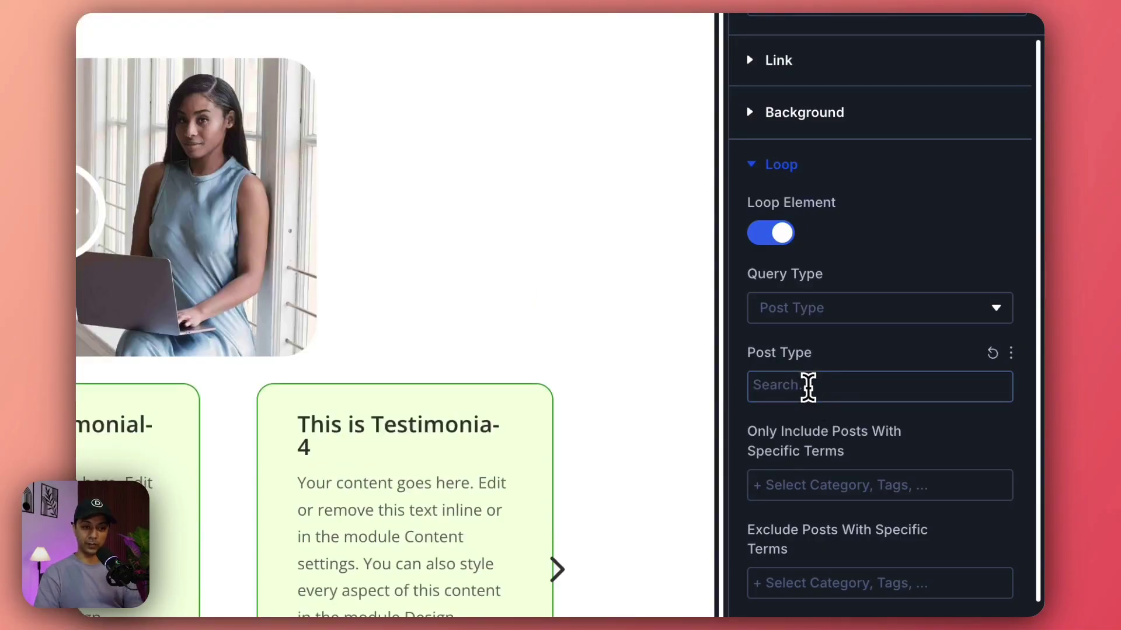
pyautogui.click(808, 390)
pyautogui.scroll(-3, 820, 475)
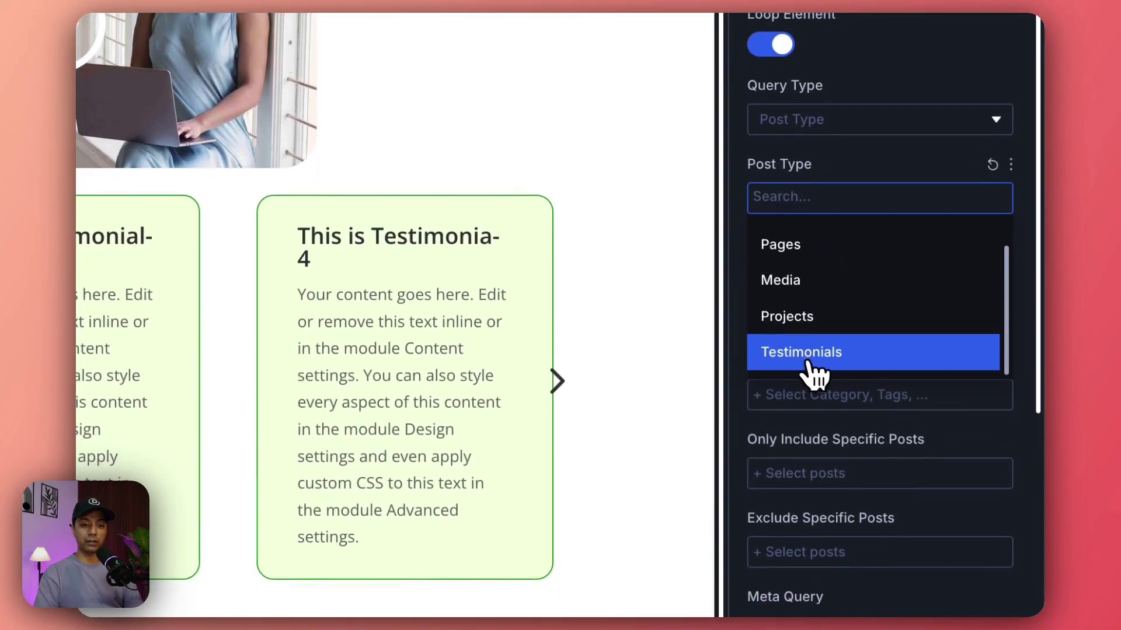
pyautogui.click(814, 353)
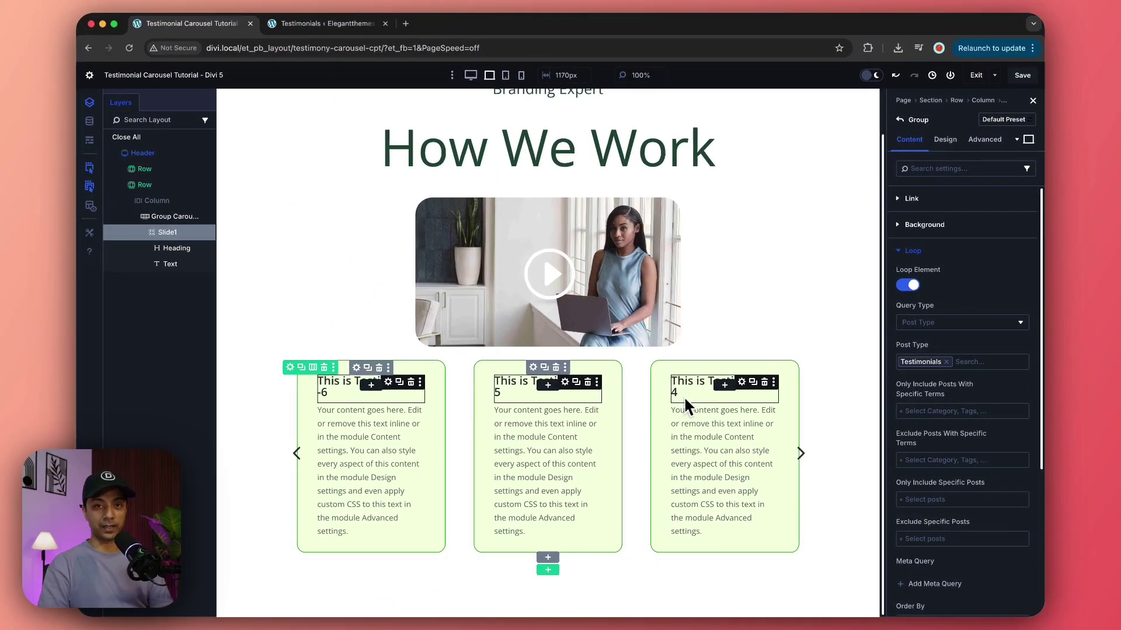
# - Reduce the card heading text size to 18px
pyautogui.click(169, 249)
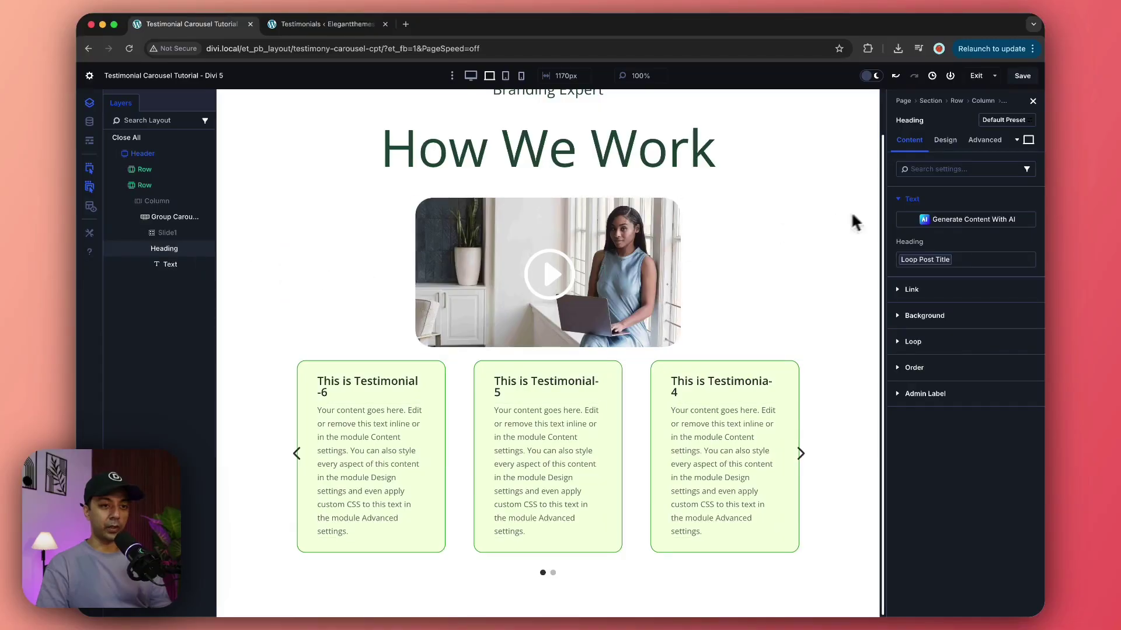
pyautogui.click(945, 140)
pyautogui.click(928, 227)
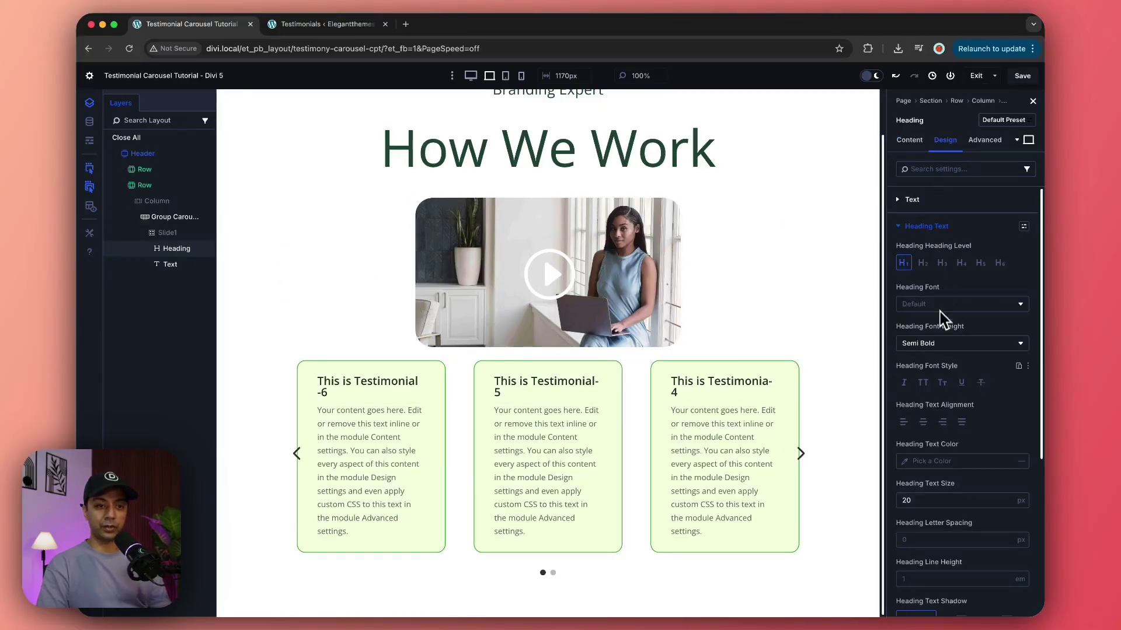
pyautogui.moveTo(929, 512); pyautogui.dragTo(929, 513)
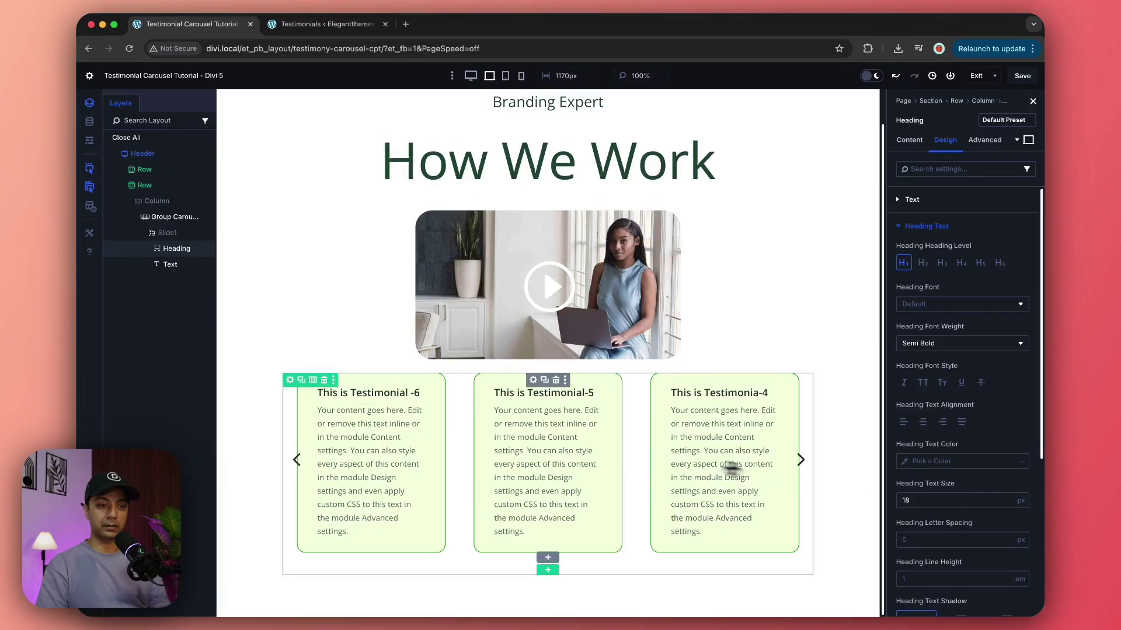
# - Fill the card body text with Loop Excerpt and preview the later testimonials
pyautogui.click(379, 419)
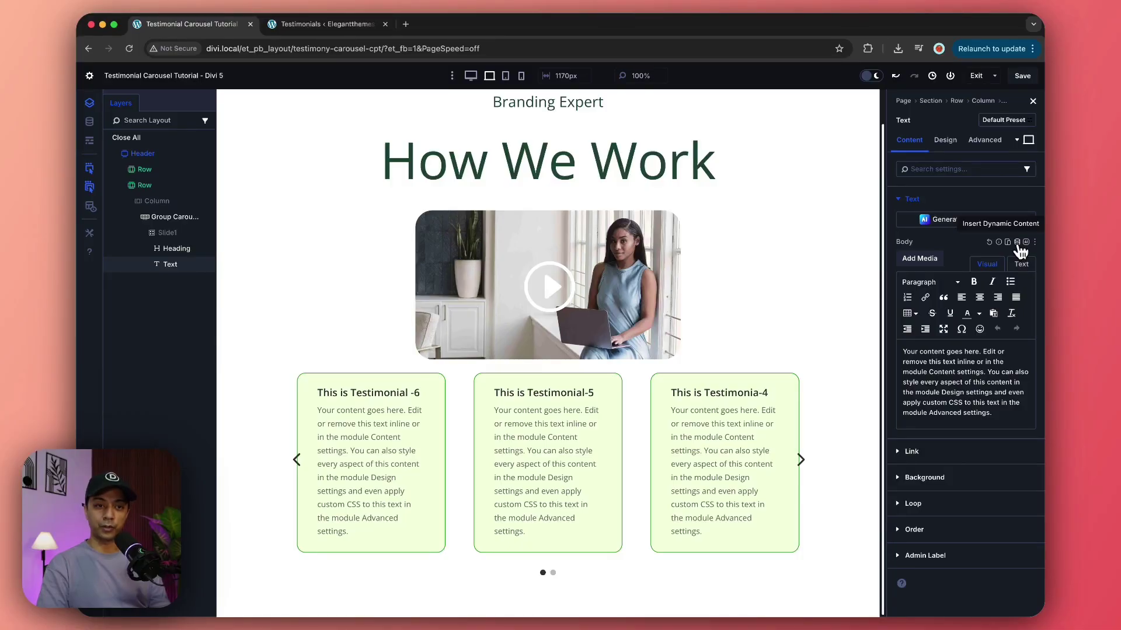
pyautogui.click(1017, 242)
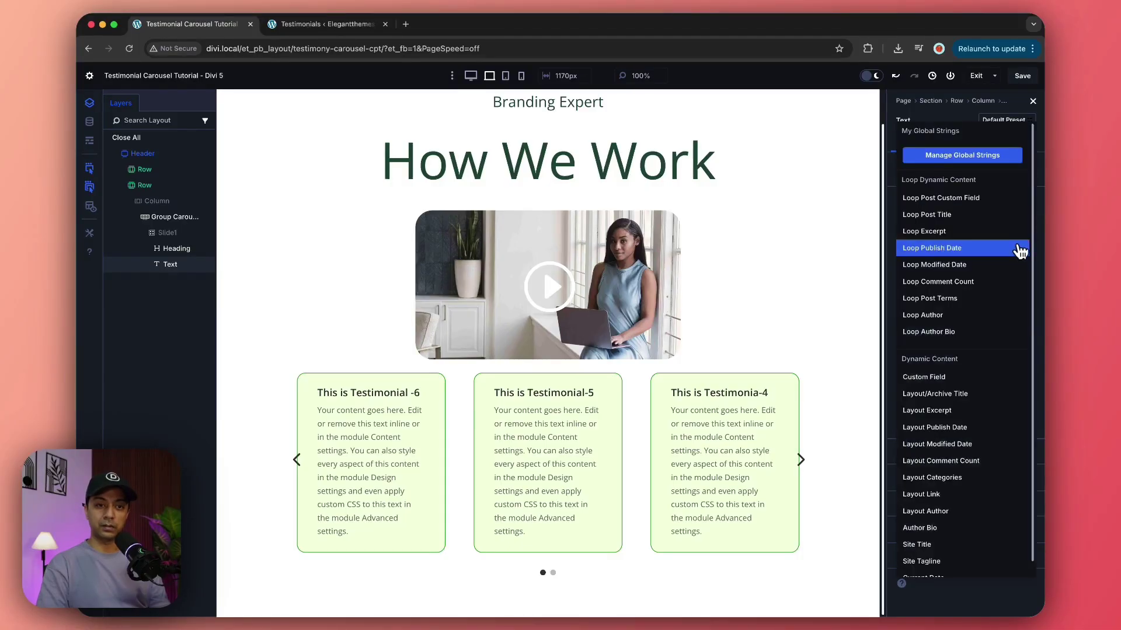
pyautogui.click(940, 232)
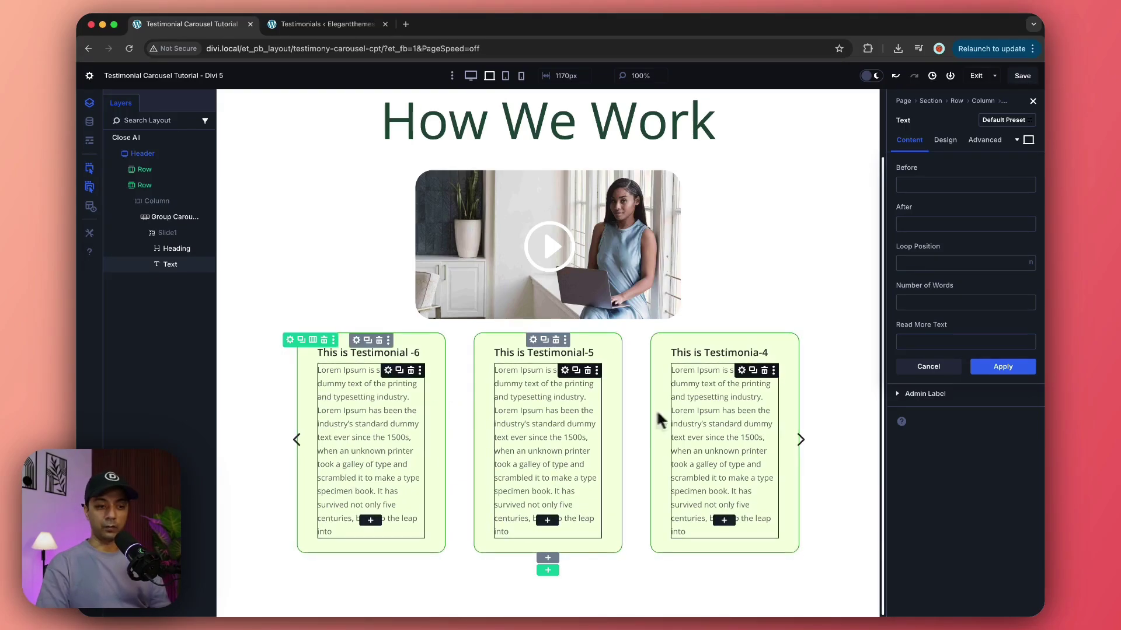
pyautogui.click(801, 439)
pyautogui.click(803, 445)
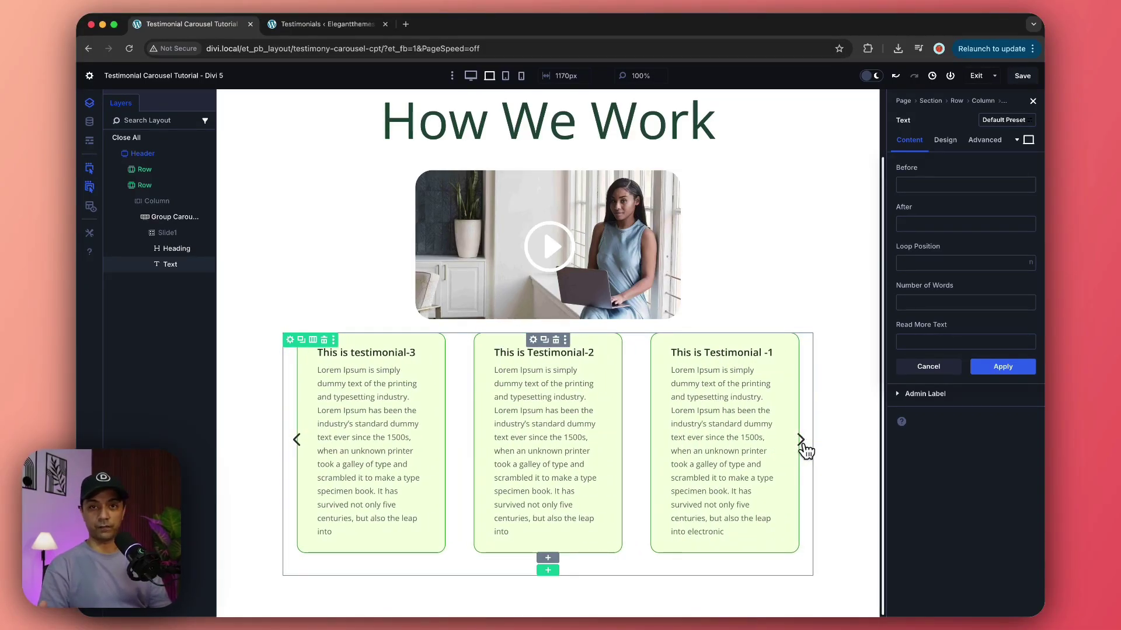